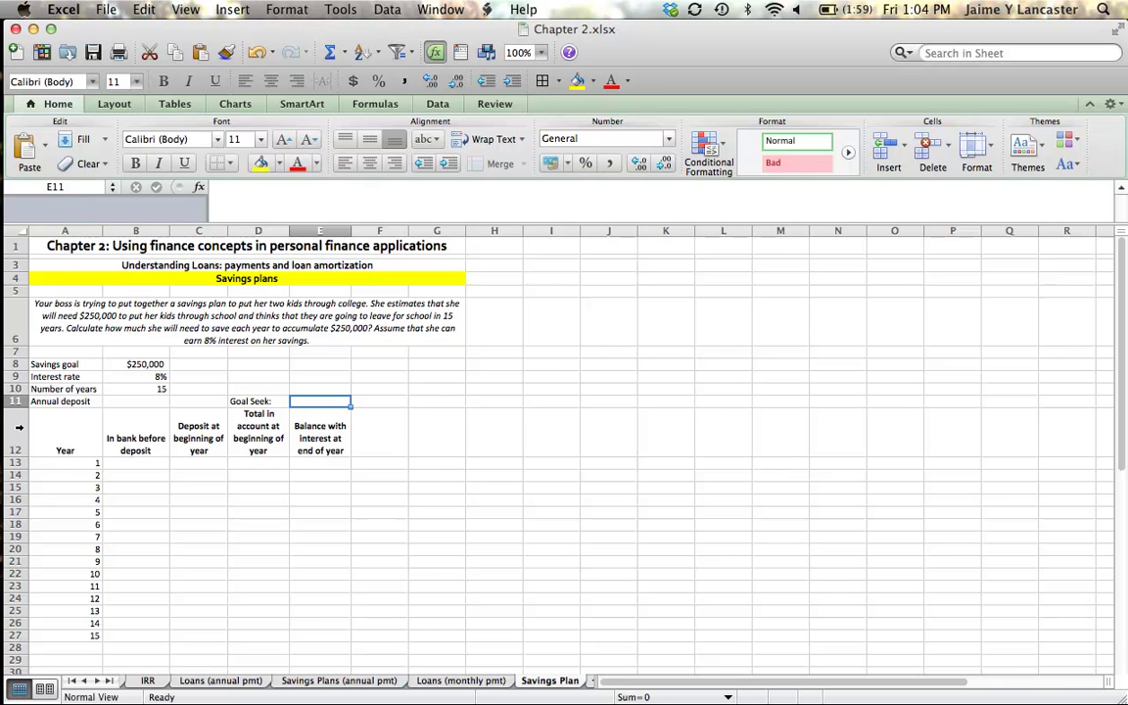
Review the table header row, the savings goal, interest rate, number of years and annual deposit cells, and the Goal Seek label.
{"action": "left_click", "coordinate": [18, 427]}
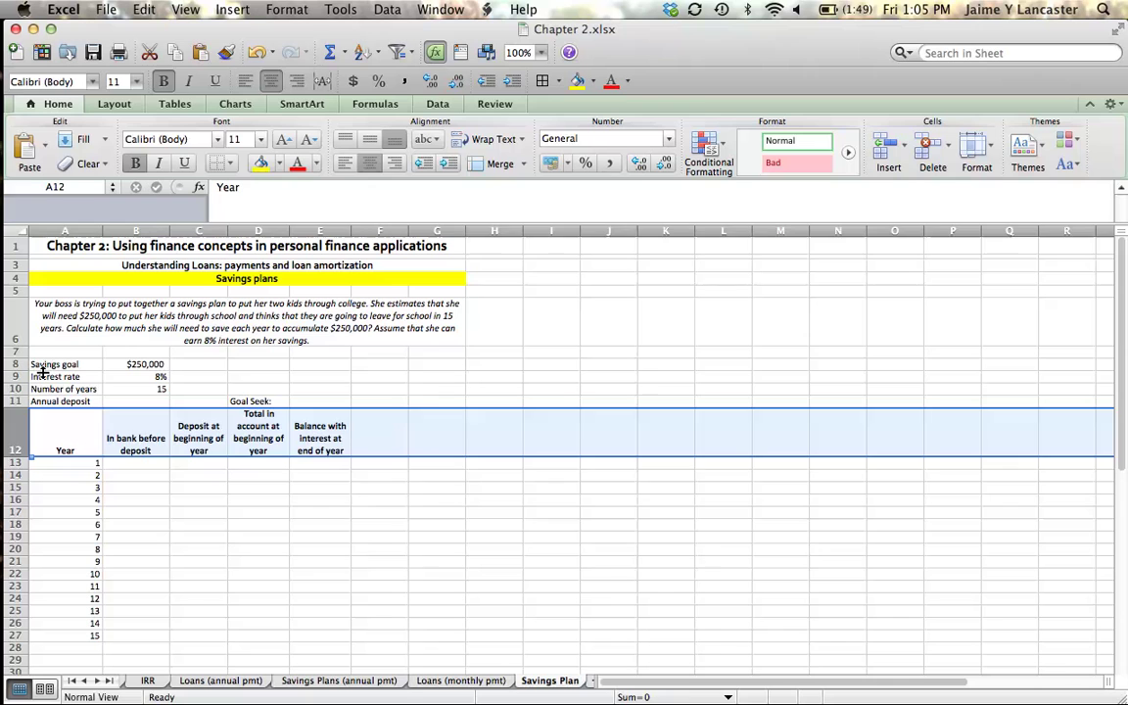
{"action": "left_click", "coordinate": [135, 364]}
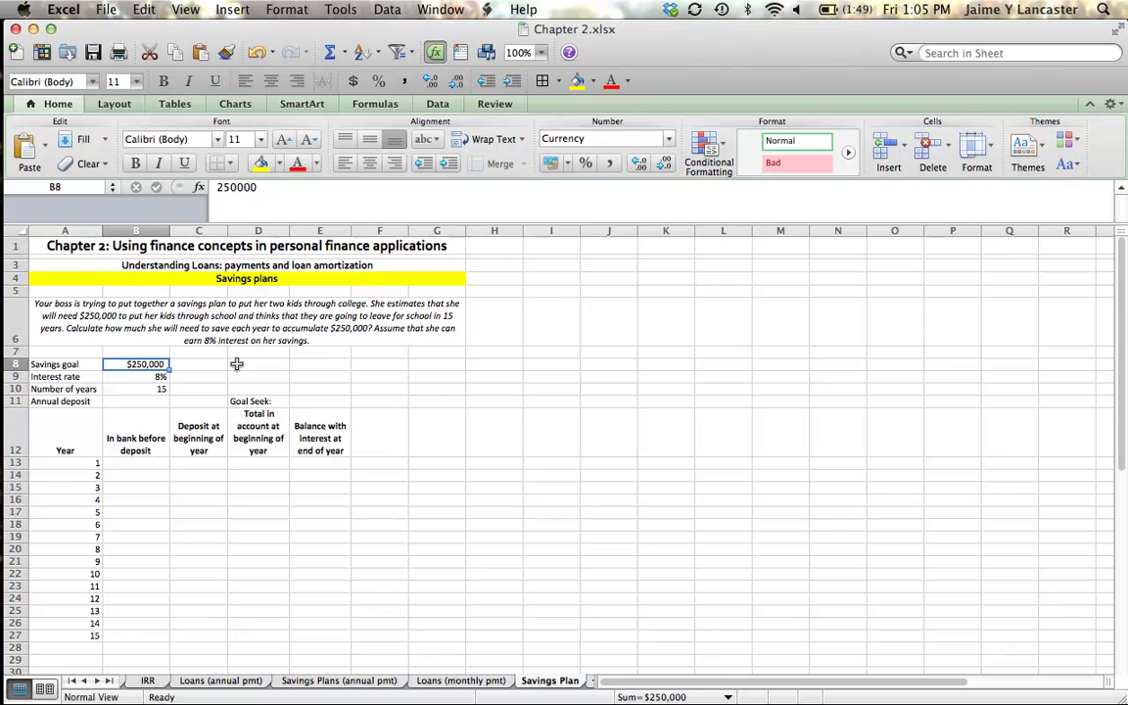
{"action": "key", "text": "Down"}
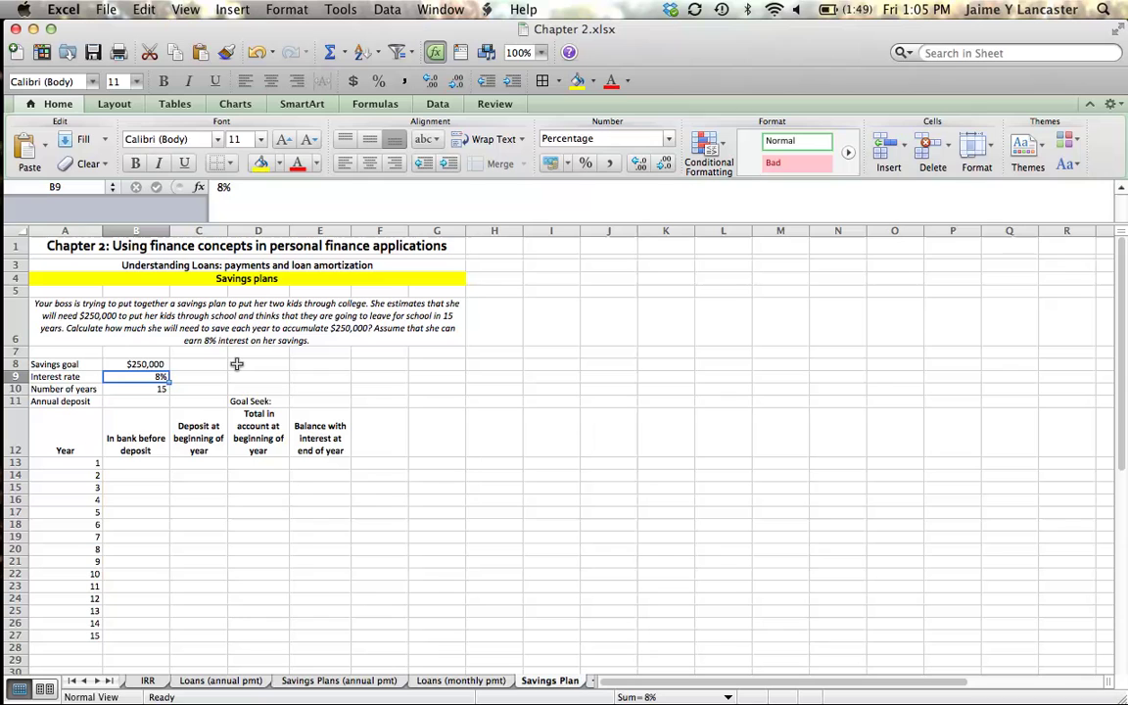
{"action": "key", "text": "Down"}
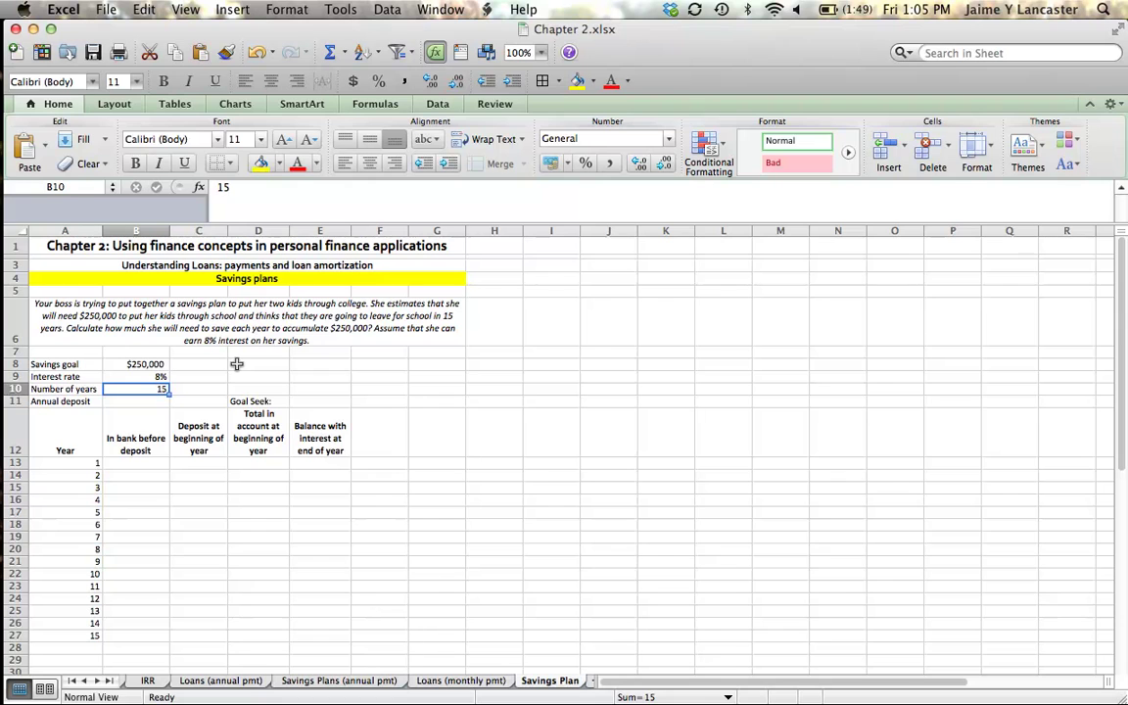
{"action": "key", "text": "Down"}
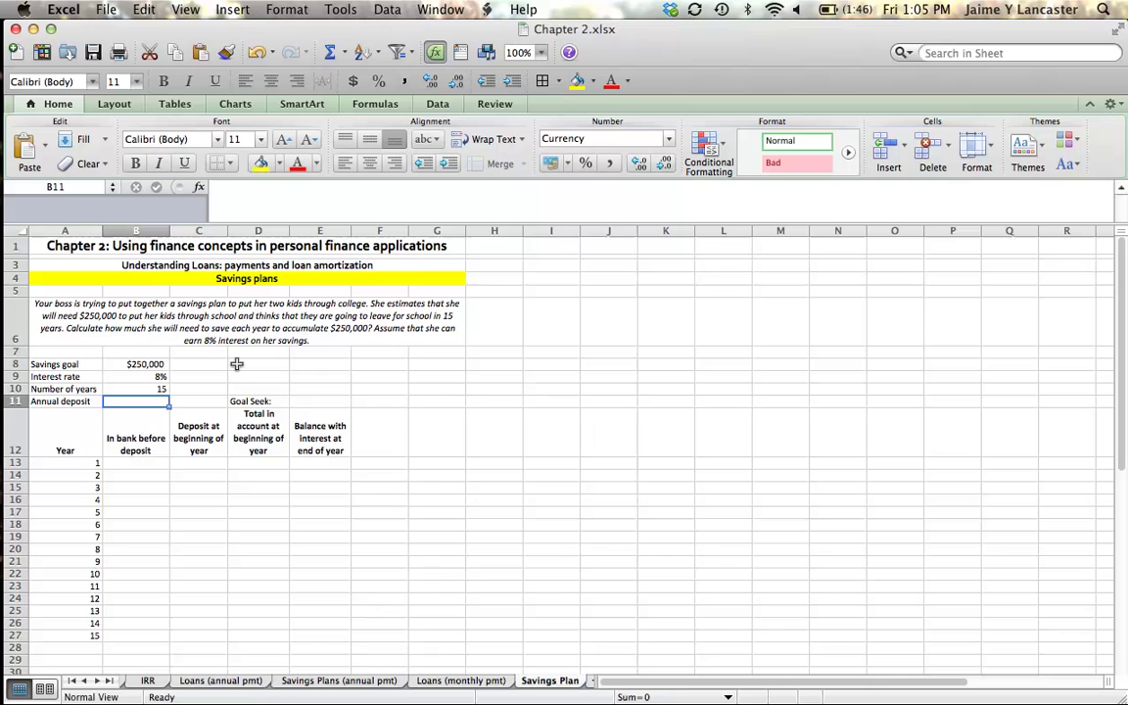
{"action": "left_click", "coordinate": [259, 402]}
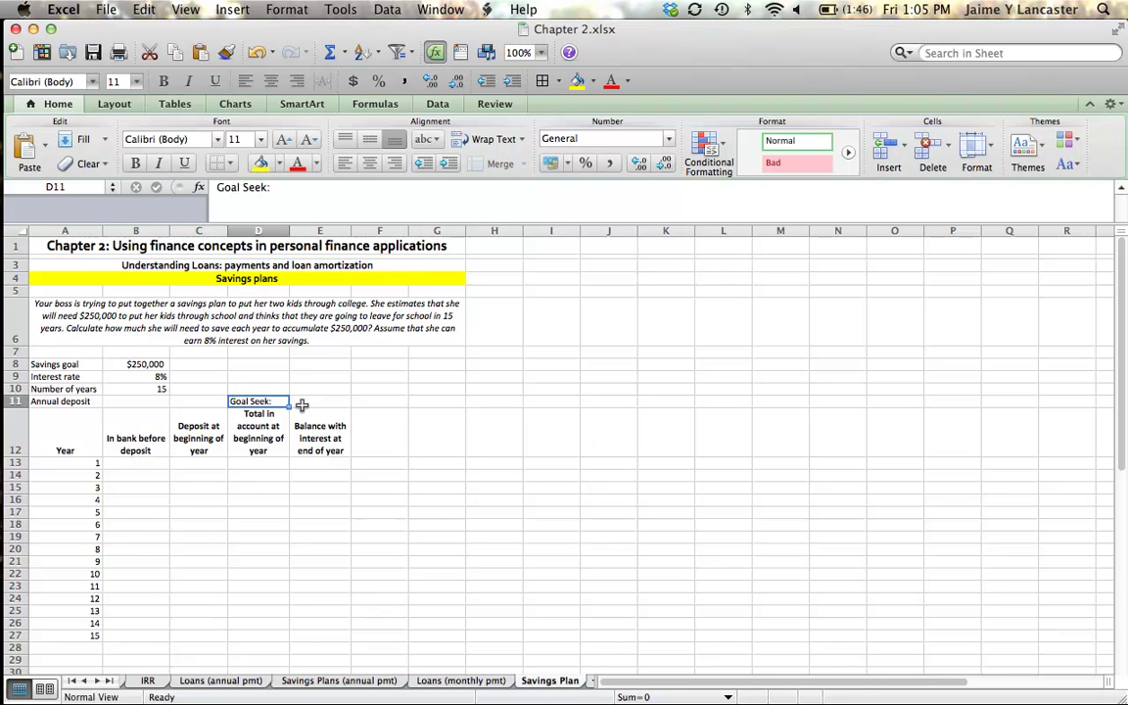
Make the labels from Savings goal to Annual deposit in A8:A11 bold.
{"action": "left_click", "coordinate": [41, 366]}
{"action": "left_click_drag", "start_coordinate": [41, 366], "coordinate": [57, 401]}
{"action": "key", "text": "super+v"}
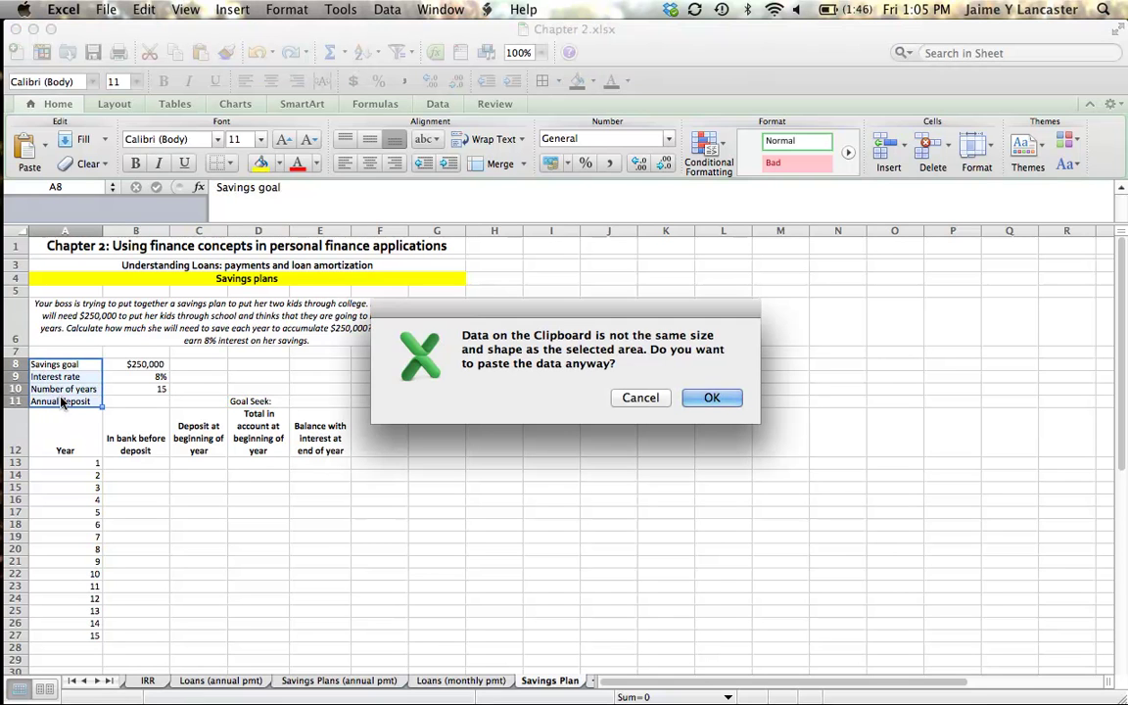
{"action": "key", "text": "Return"}
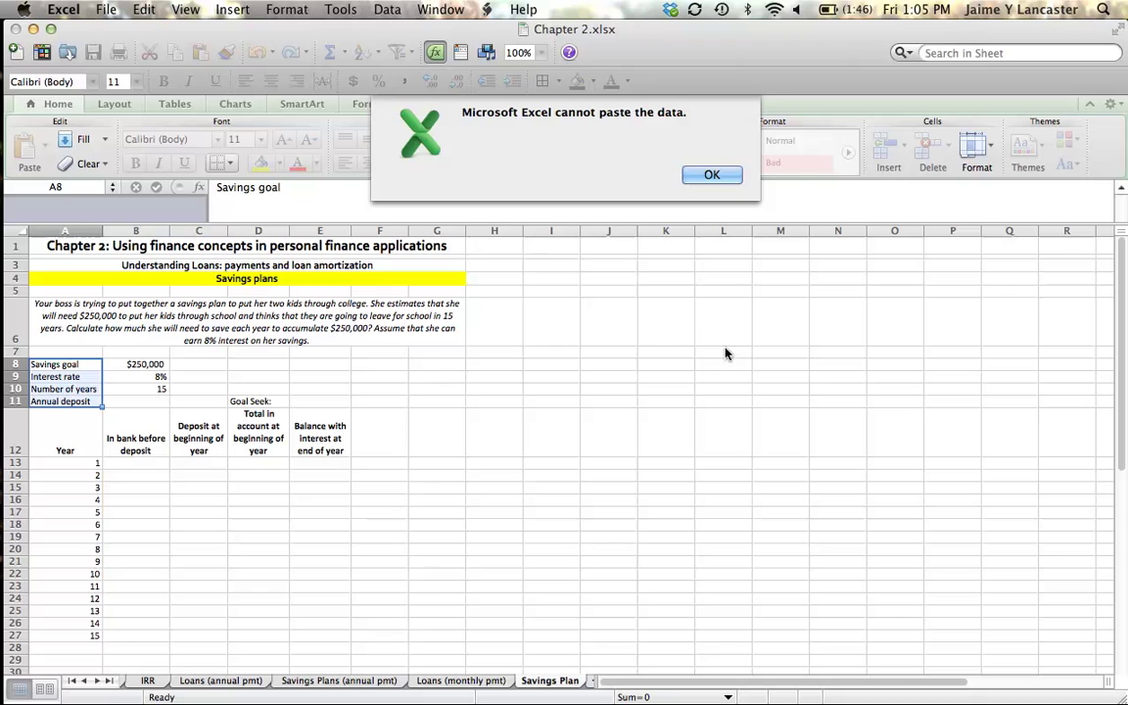
{"action": "left_click", "coordinate": [713, 174]}
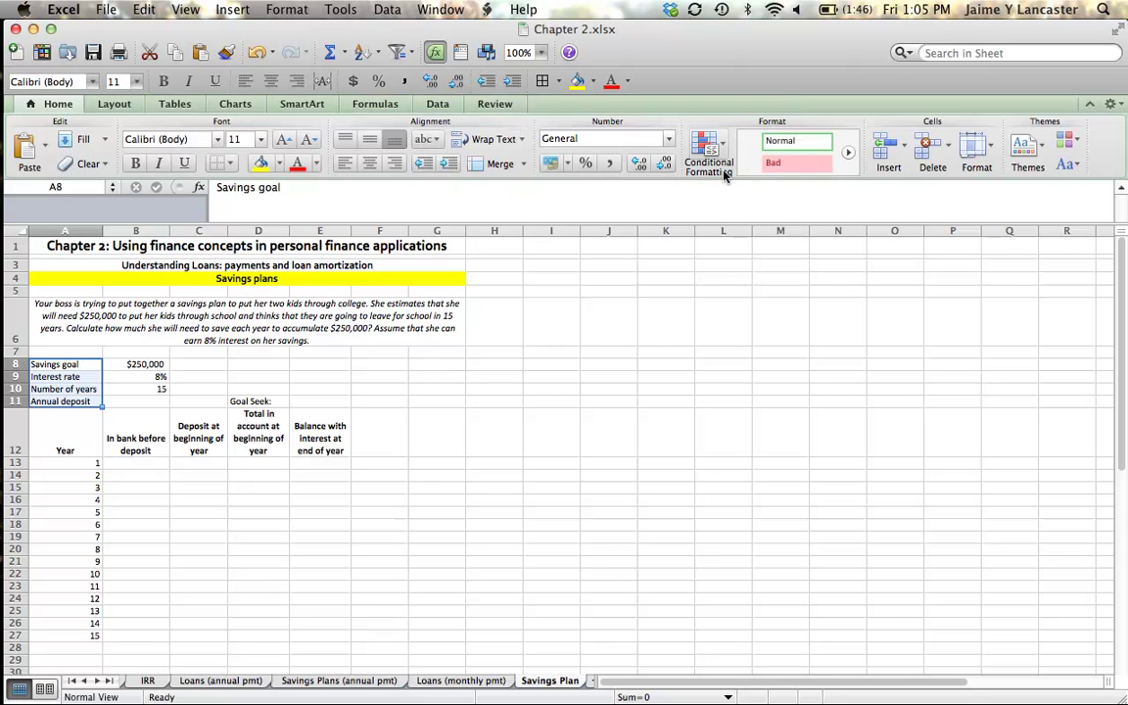
{"action": "key", "text": "super+b"}
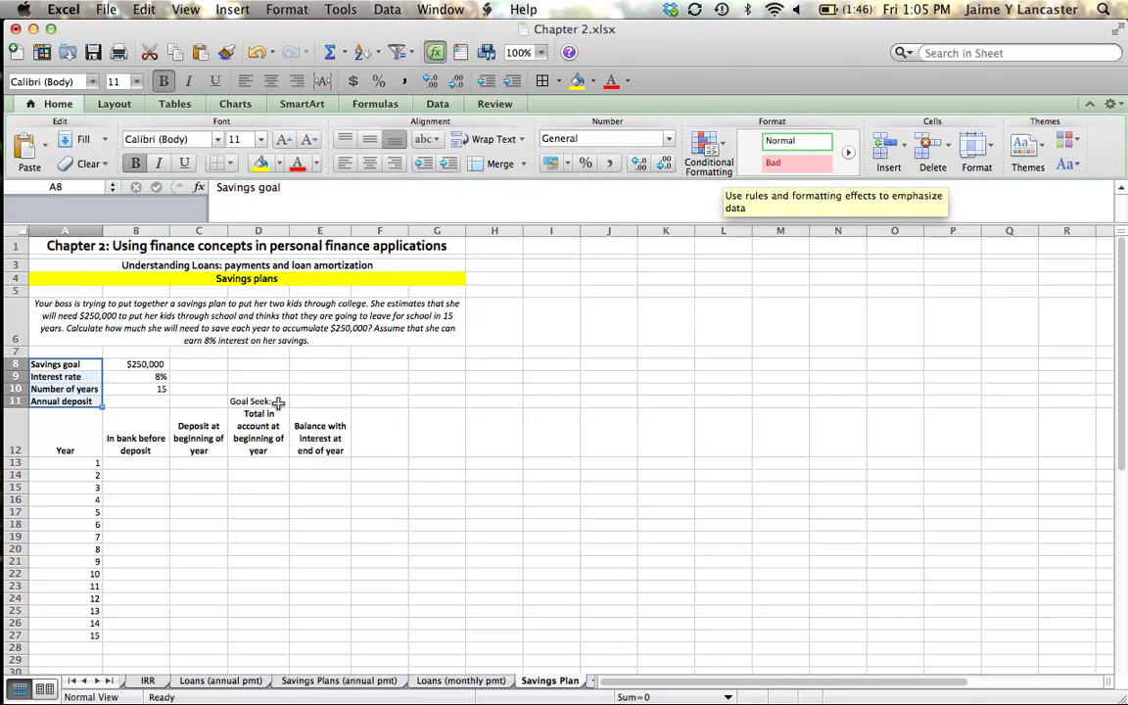
Calculate the annual deposit in B11 with =PMT(B9,B10,,-B8,1), treating the deposits as made at the beginning of each year.
{"action": "left_click", "coordinate": [144, 402]}
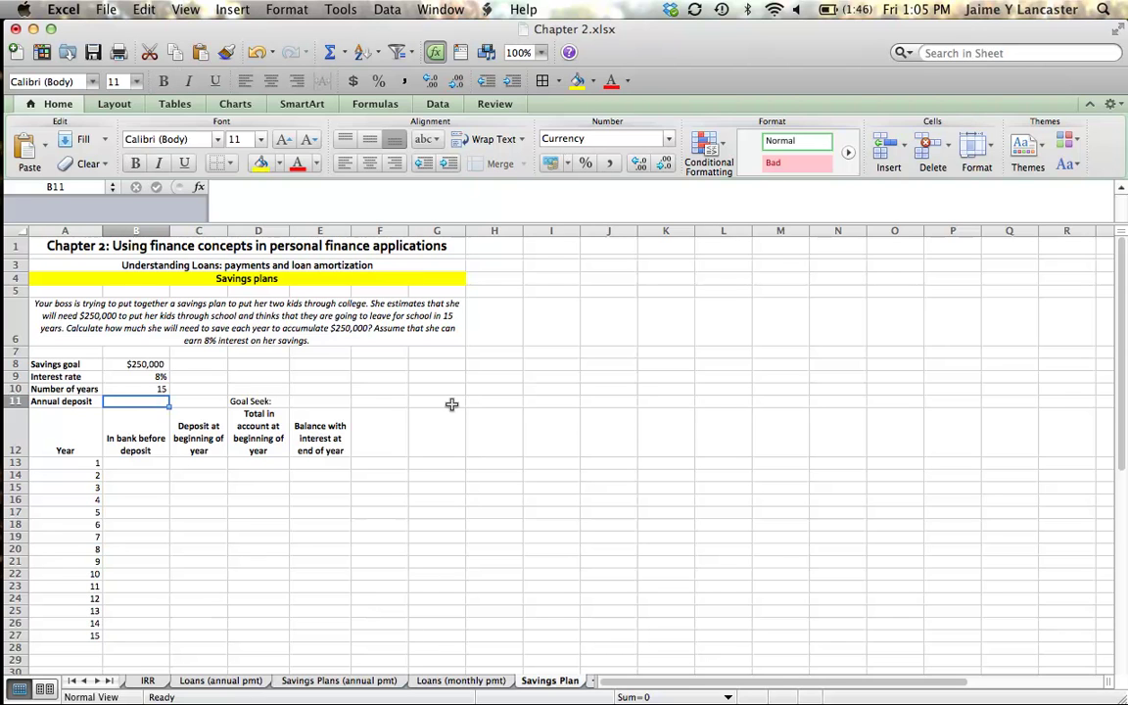
{"action": "type", "text": "="}
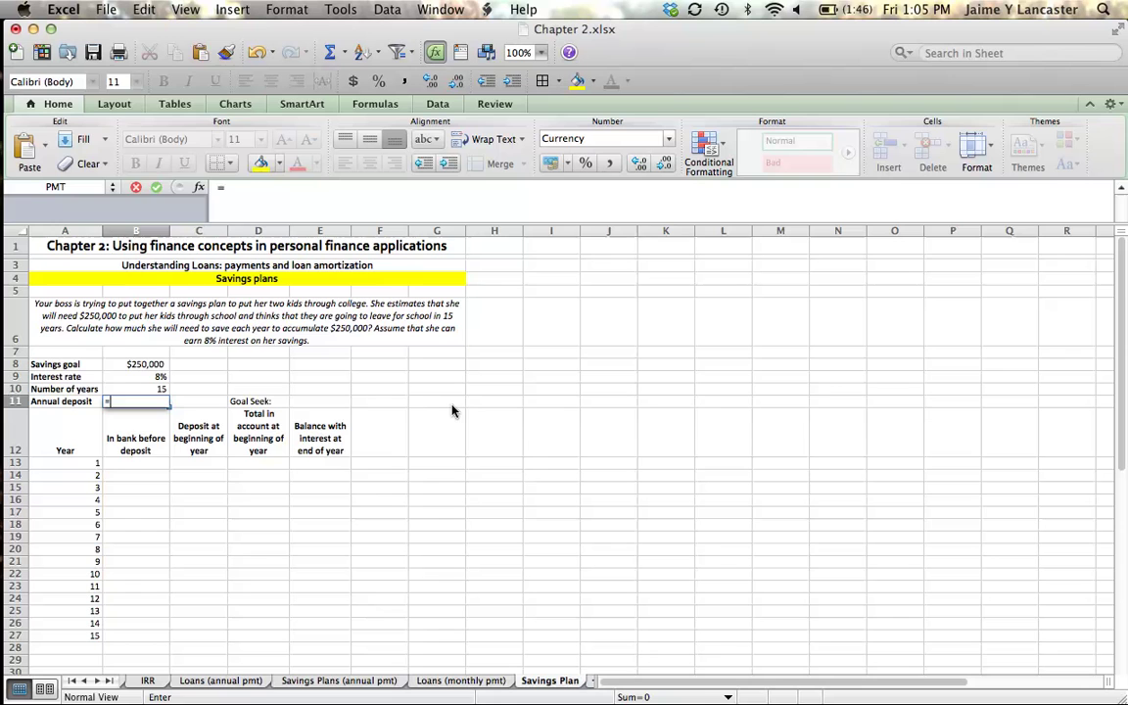
{"action": "type", "text": "pmt("}
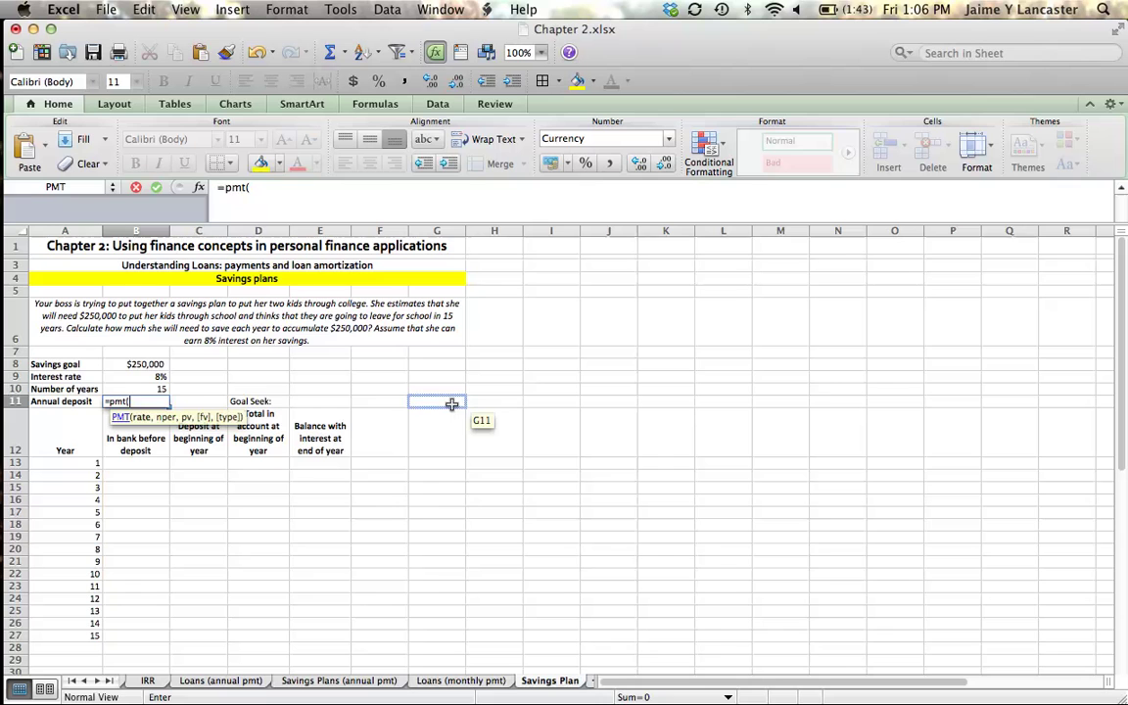
{"action": "left_click", "coordinate": [142, 377]}
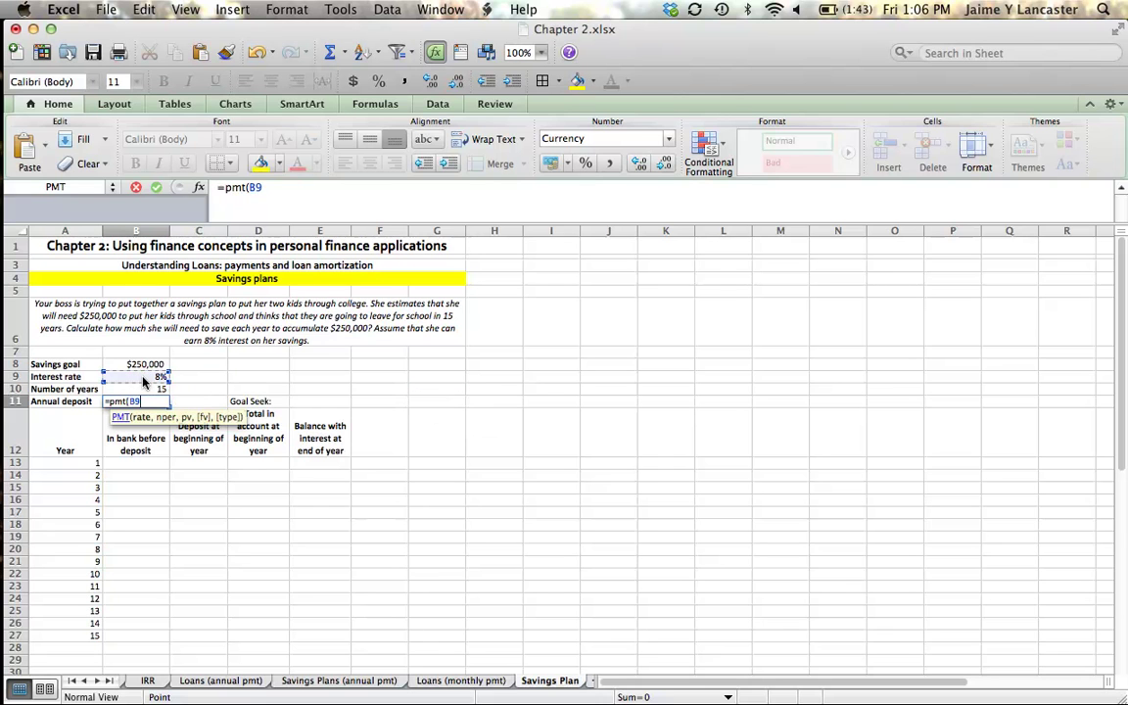
{"action": "type", "text": ","}
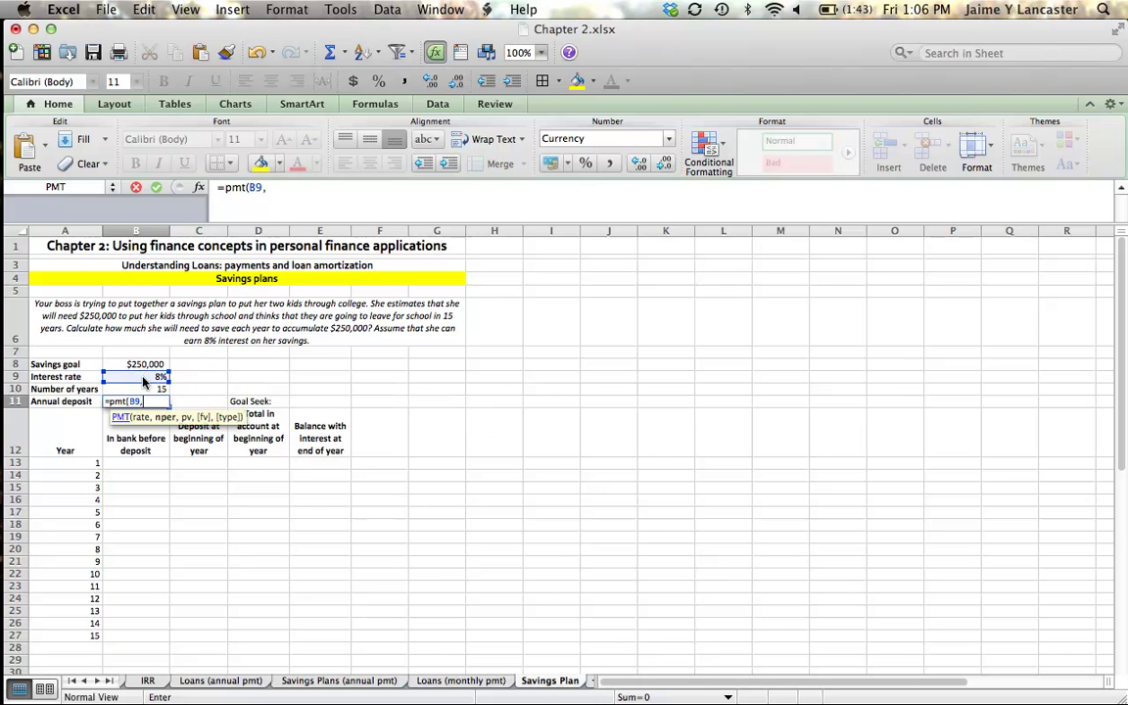
{"action": "left_click", "coordinate": [142, 389]}
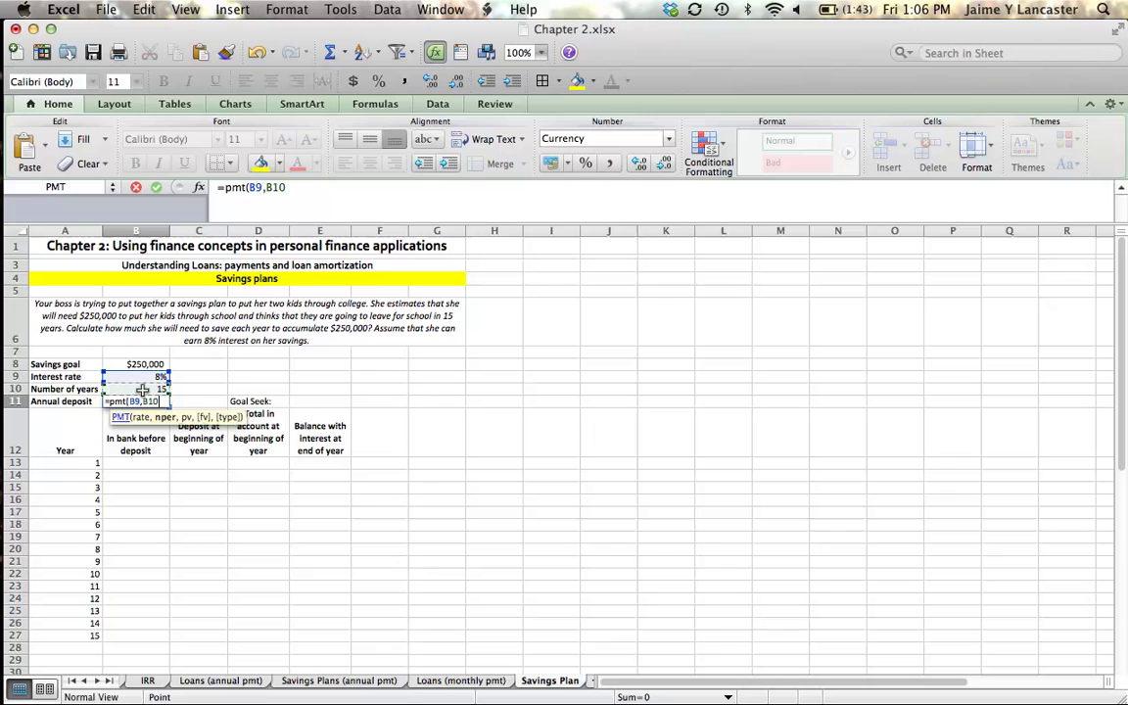
{"action": "type", "text": ",,-"}
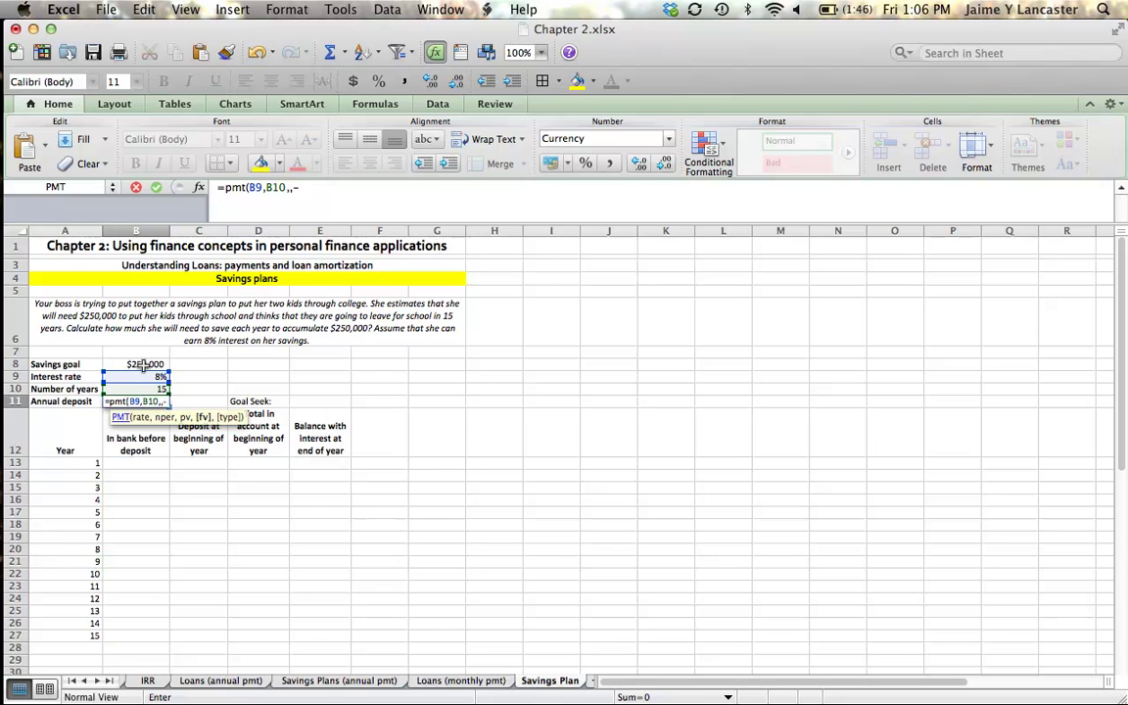
{"action": "left_click", "coordinate": [145, 364]}
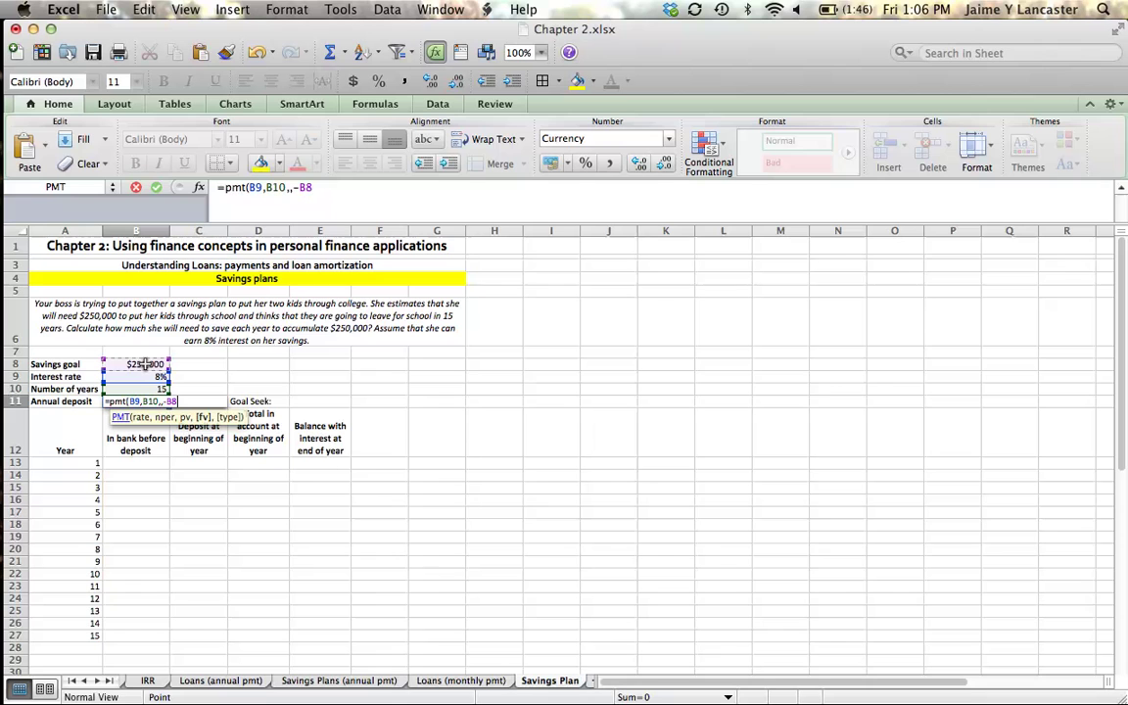
{"action": "type", "text": ","}
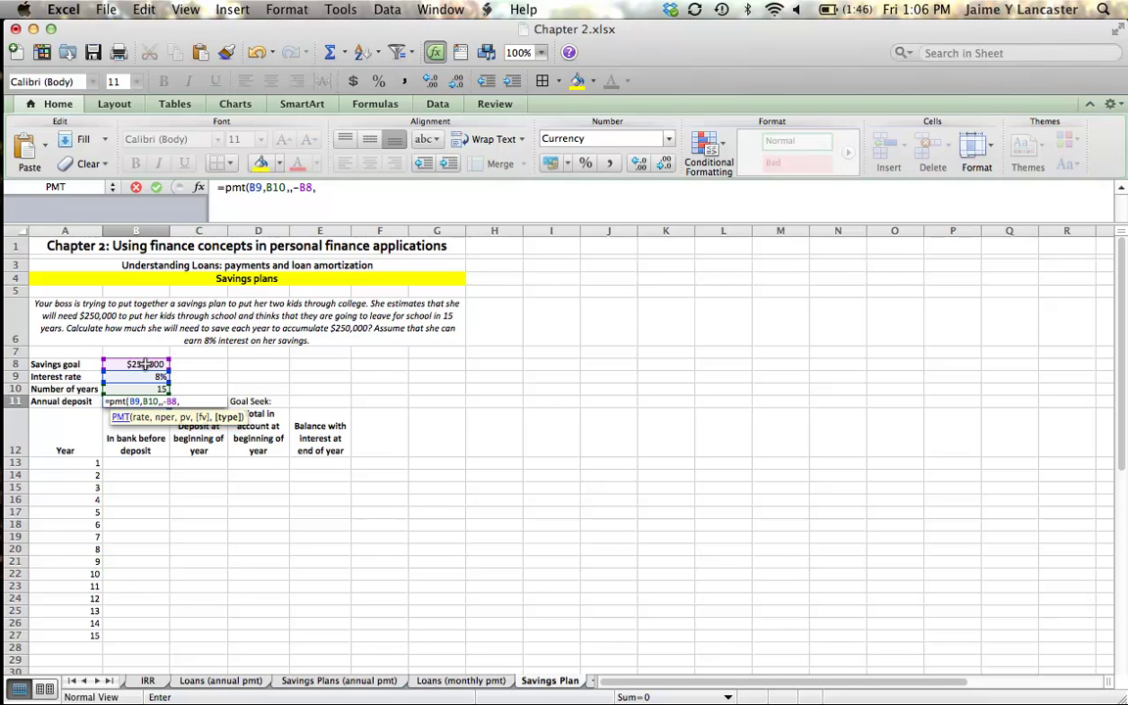
{"action": "type", "text": "1"}
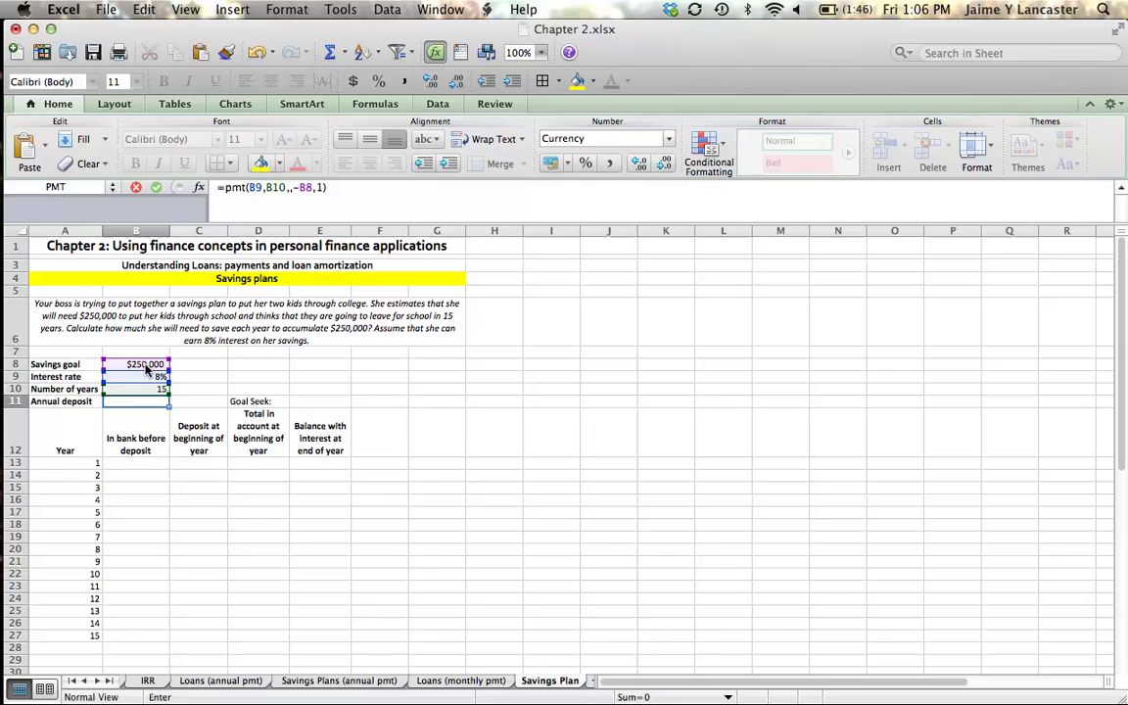
{"action": "key", "text": "Return"}
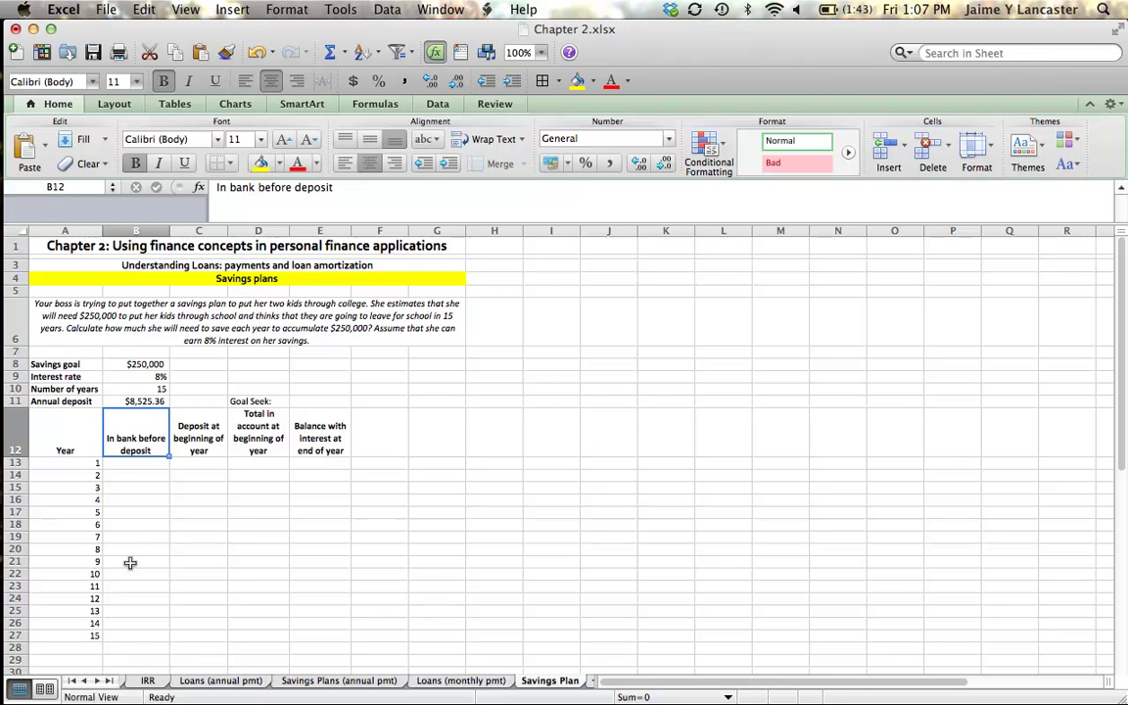
For year 1, enter 0 as the amount in bank before deposit and link the deposit in C13 to the annual deposit with =$B$11.
{"action": "left_click", "coordinate": [129, 464]}
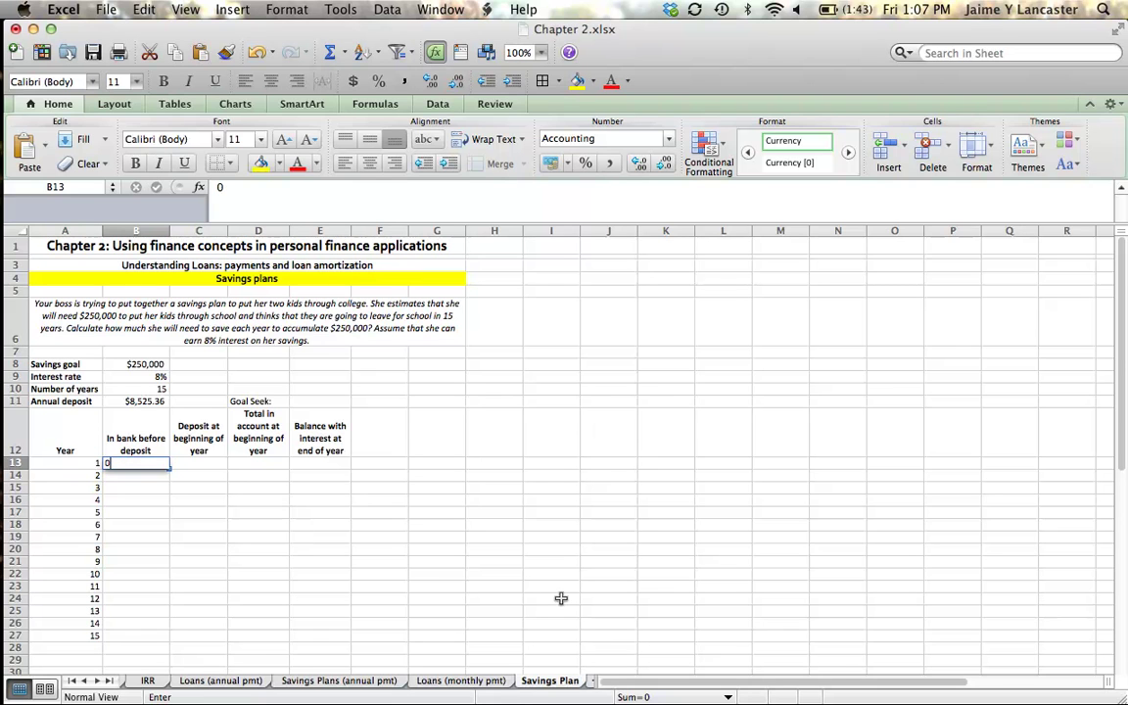
{"action": "type", "text": "0"}
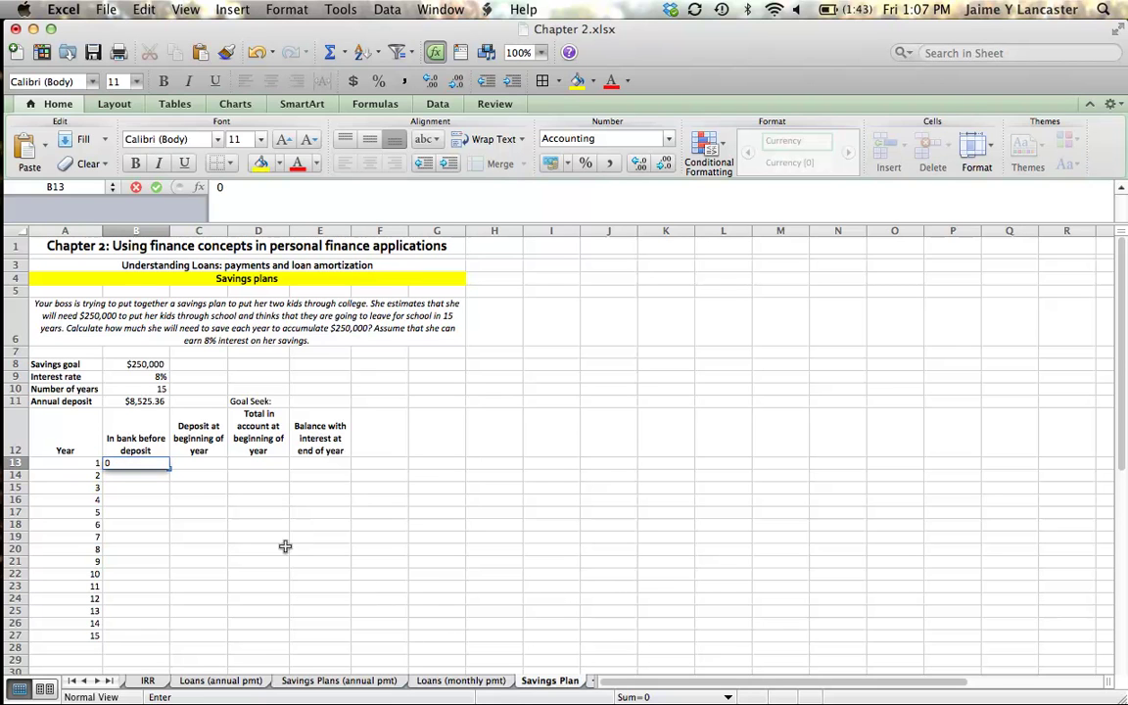
{"action": "left_click", "coordinate": [189, 468]}
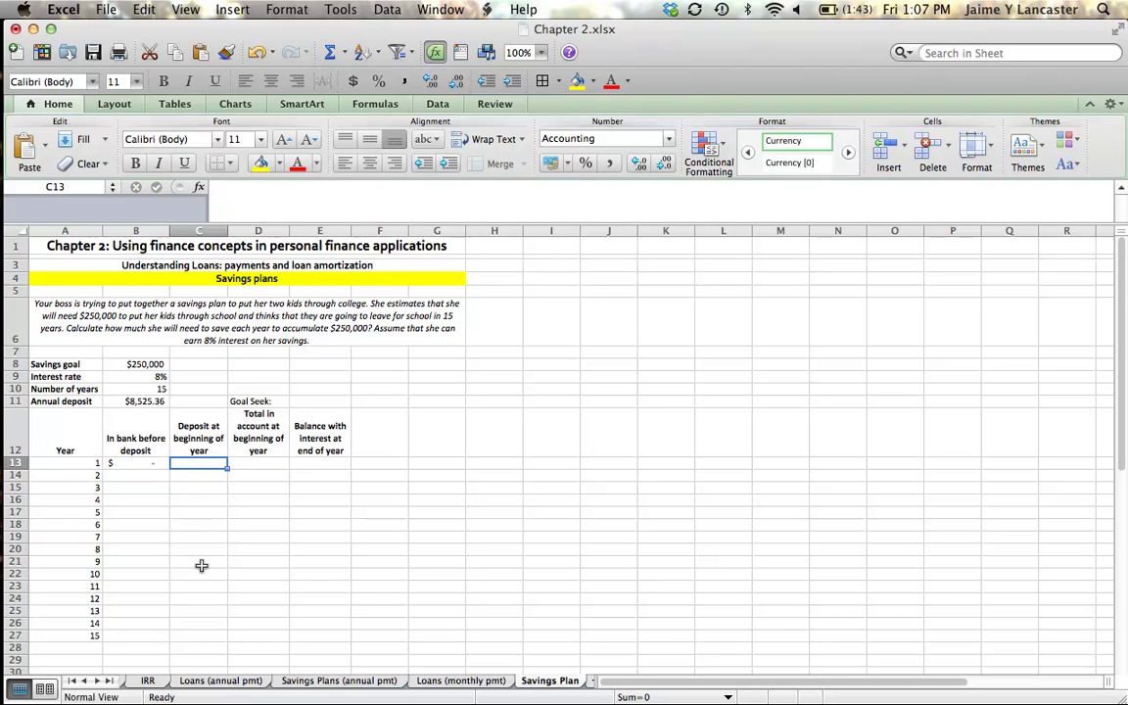
{"action": "type", "text": "="}
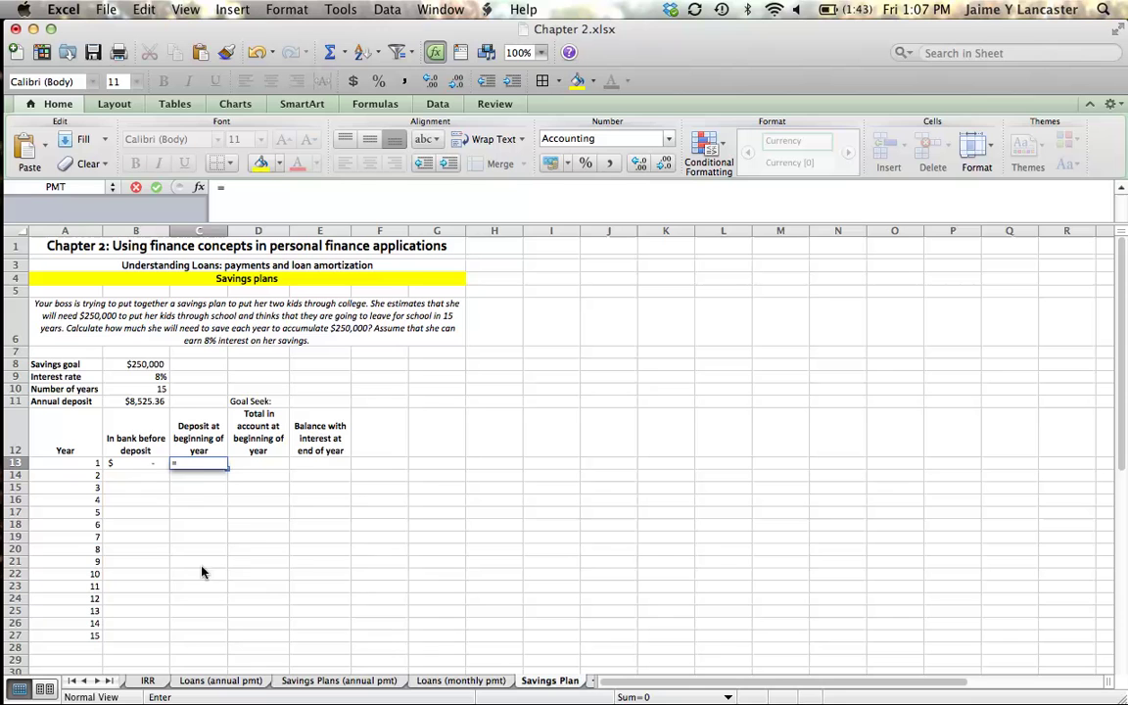
{"action": "left_click", "coordinate": [142, 403]}
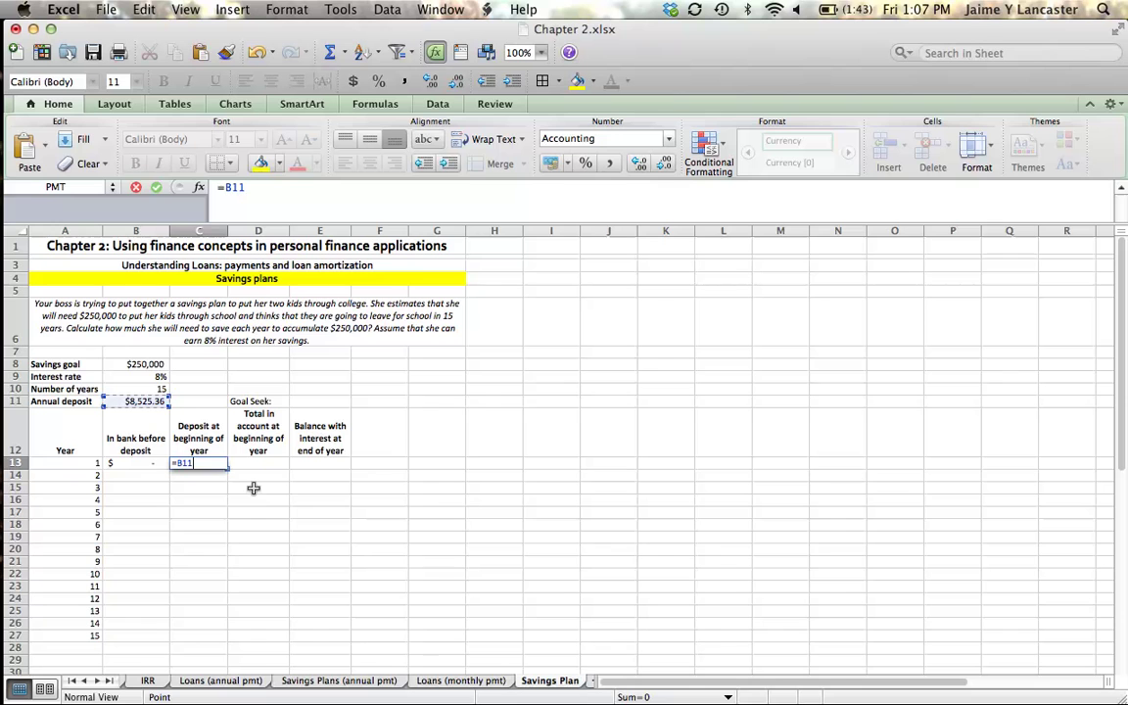
{"action": "key", "text": "super+t"}
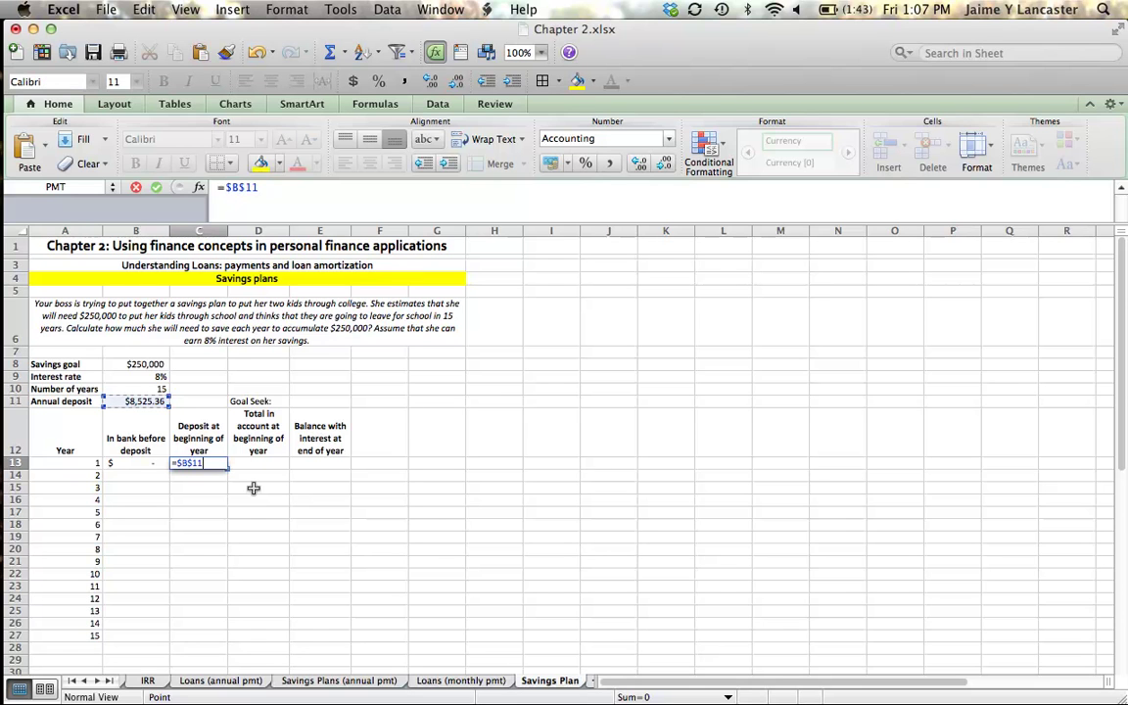
{"action": "key", "text": "Return"}
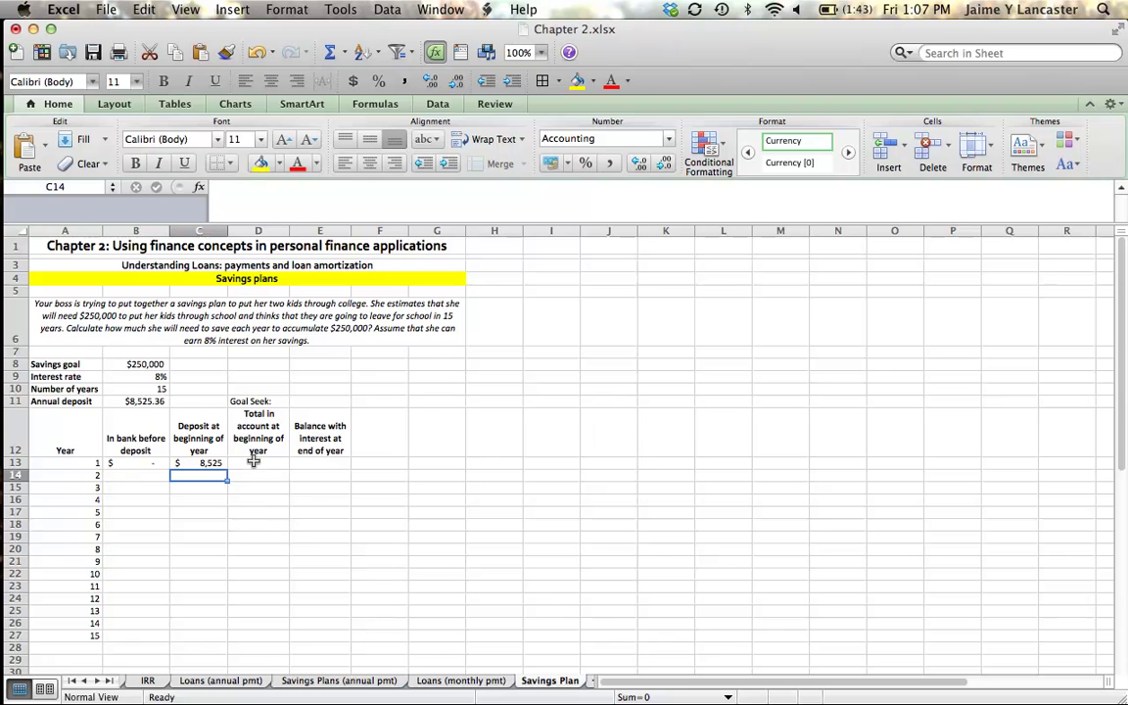
Calculate the year 1 total in account at beginning of year in D13 with =B13+C13.
{"action": "left_click", "coordinate": [254, 463]}
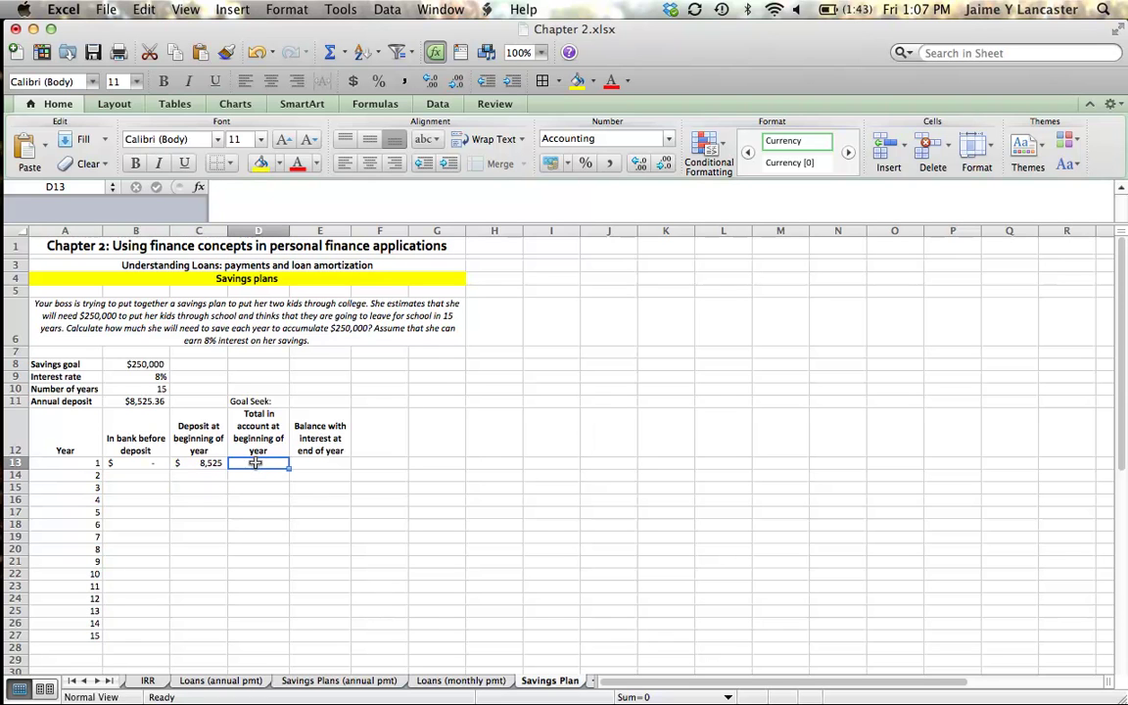
{"action": "type", "text": "="}
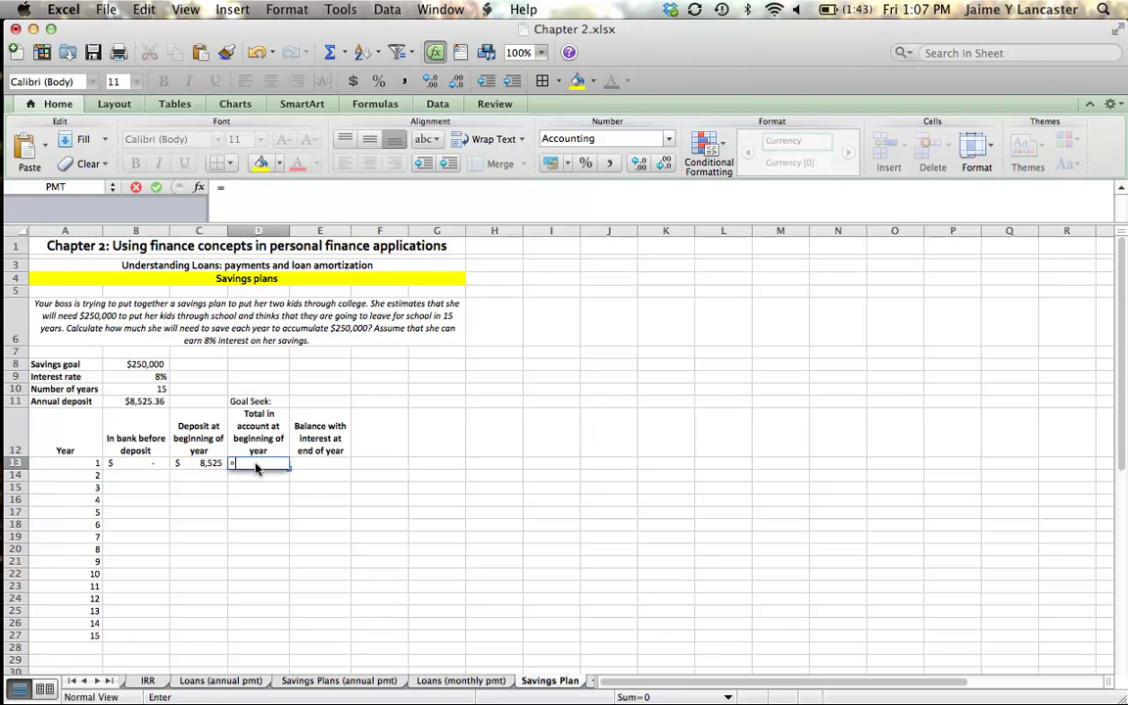
{"action": "left_click", "coordinate": [149, 463]}
{"action": "type", "text": "+"}
{"action": "left_click", "coordinate": [199, 463]}
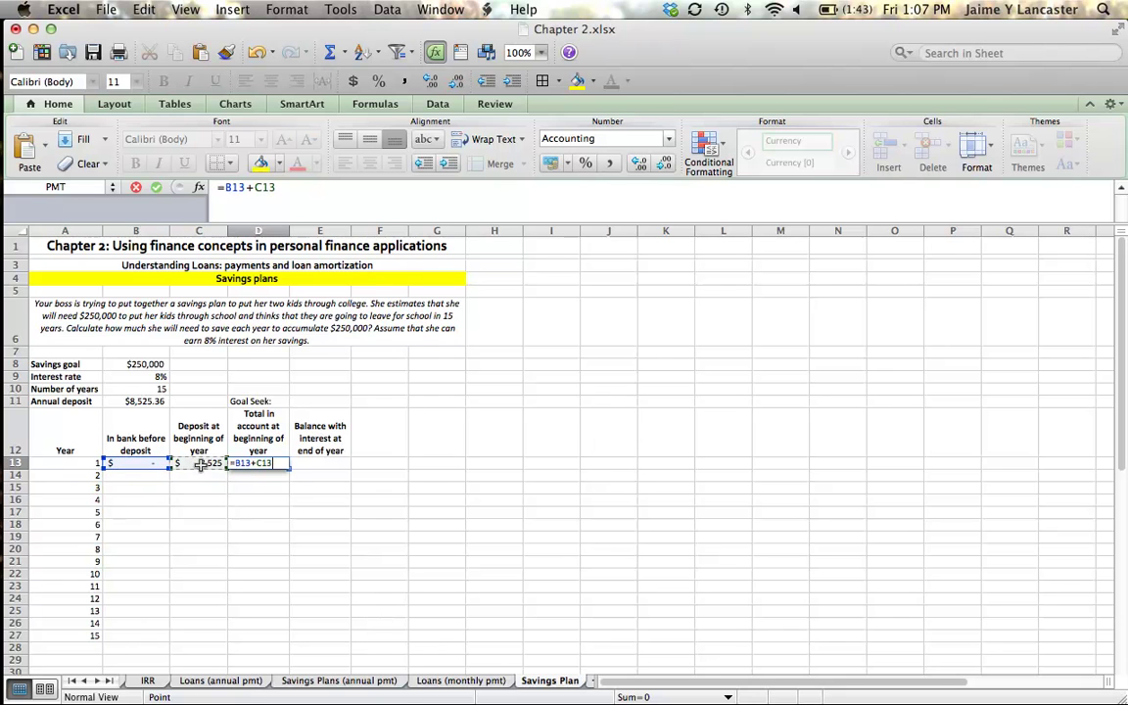
{"action": "key", "text": "Return"}
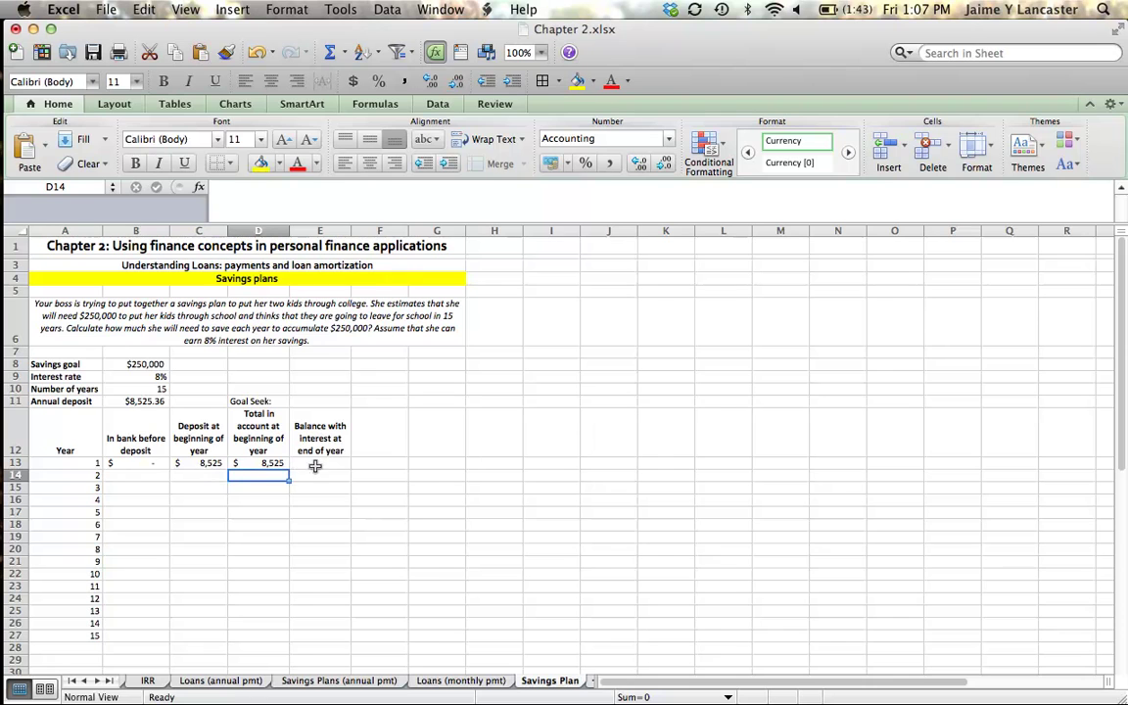
Calculate the year 1 balance with interest at end of year in E13 with =D13*(1+$B$9).
{"action": "left_click", "coordinate": [315, 467]}
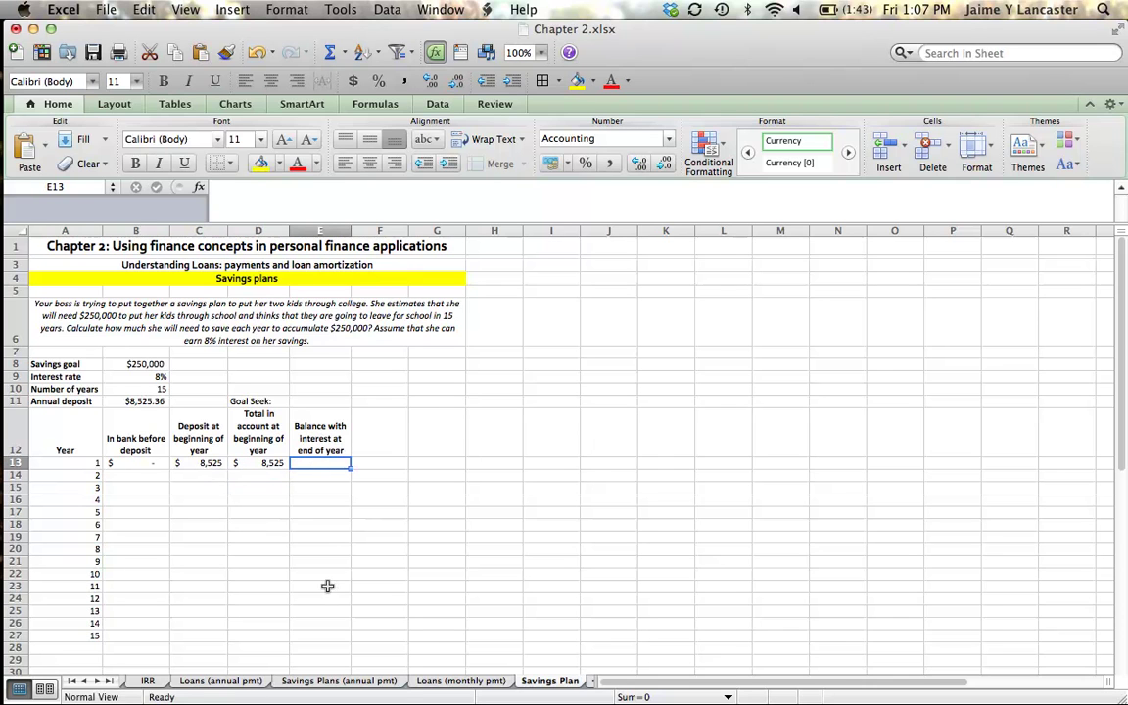
{"action": "type", "text": "="}
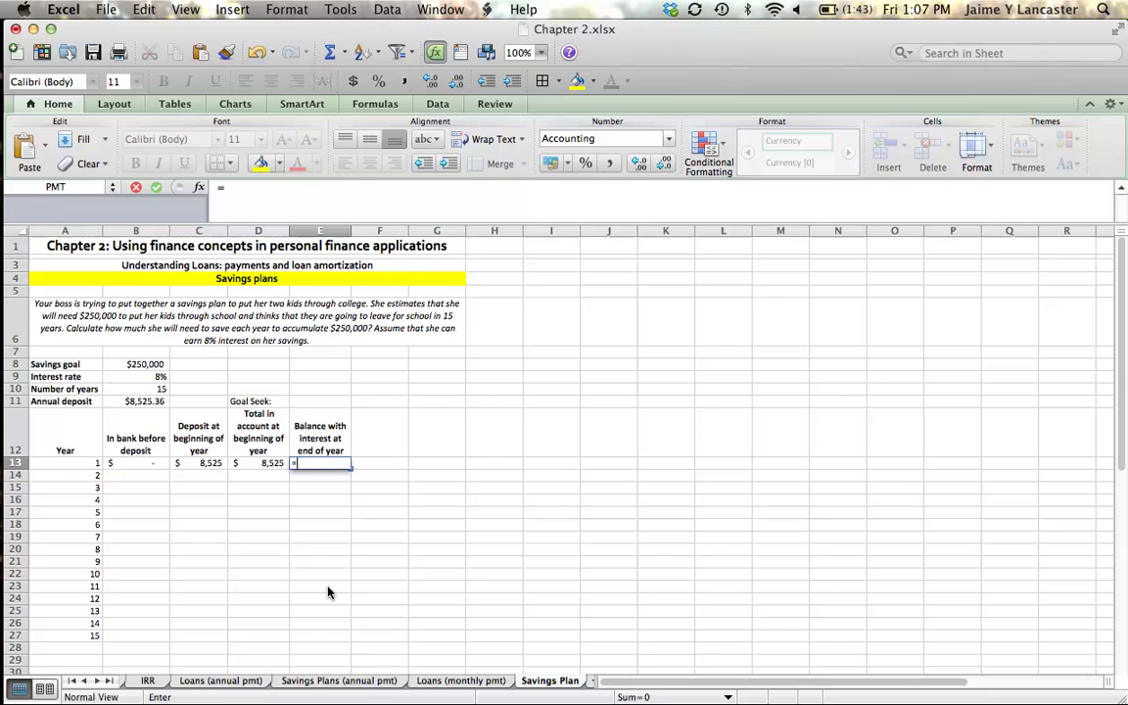
{"action": "left_click", "coordinate": [271, 467]}
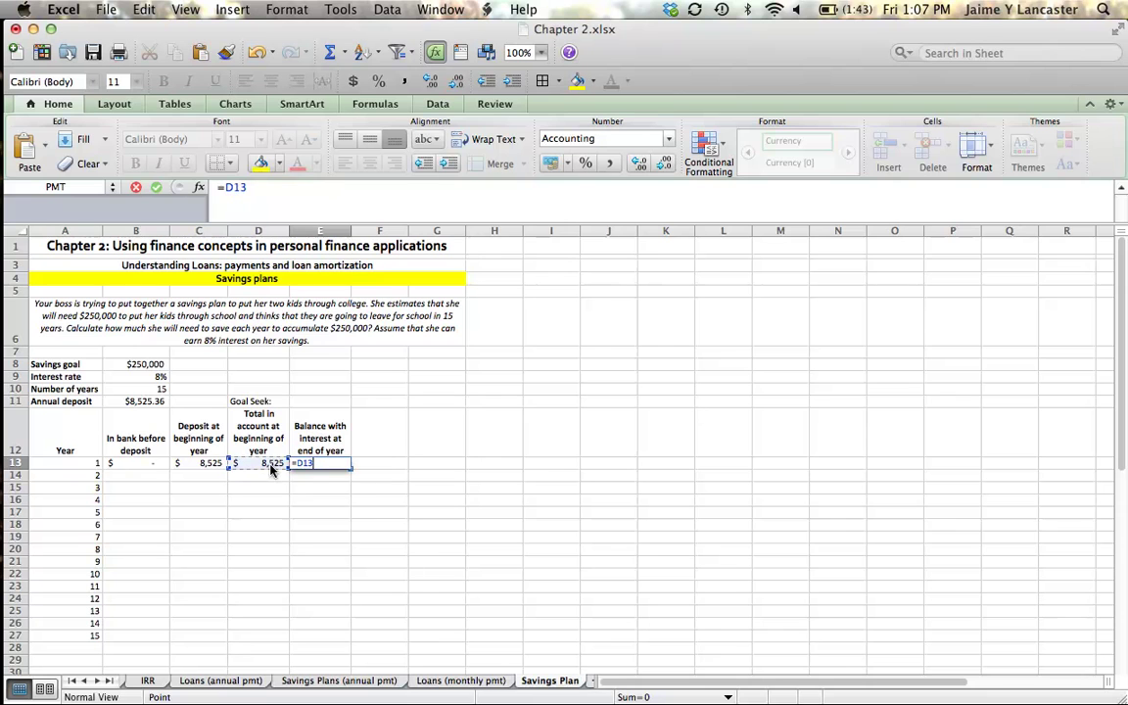
{"action": "type", "text": "*"}
{"action": "left_click", "coordinate": [154, 378]}
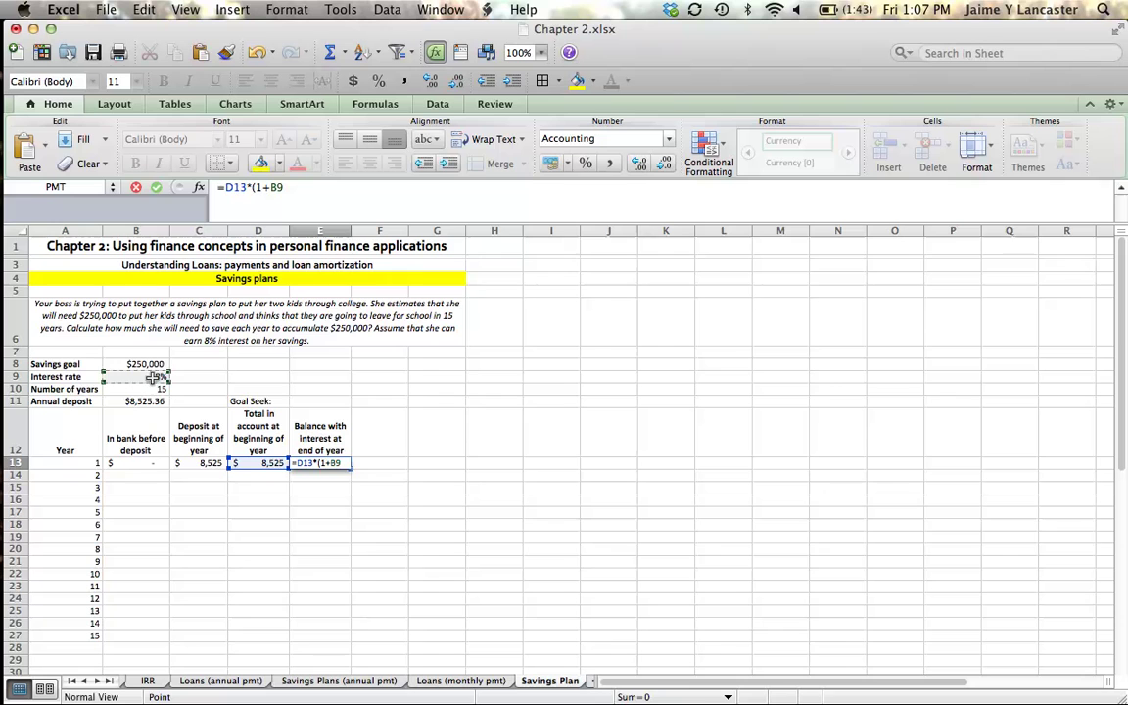
{"action": "key", "text": "super+t"}
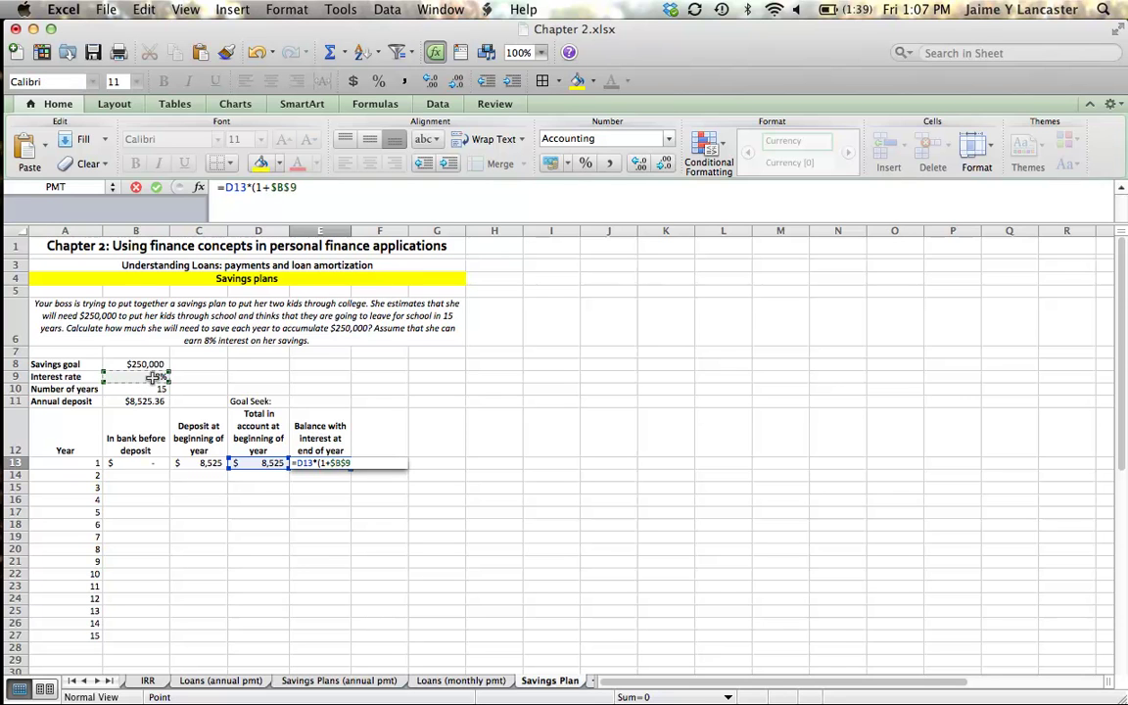
{"action": "key", "text": "Return"}
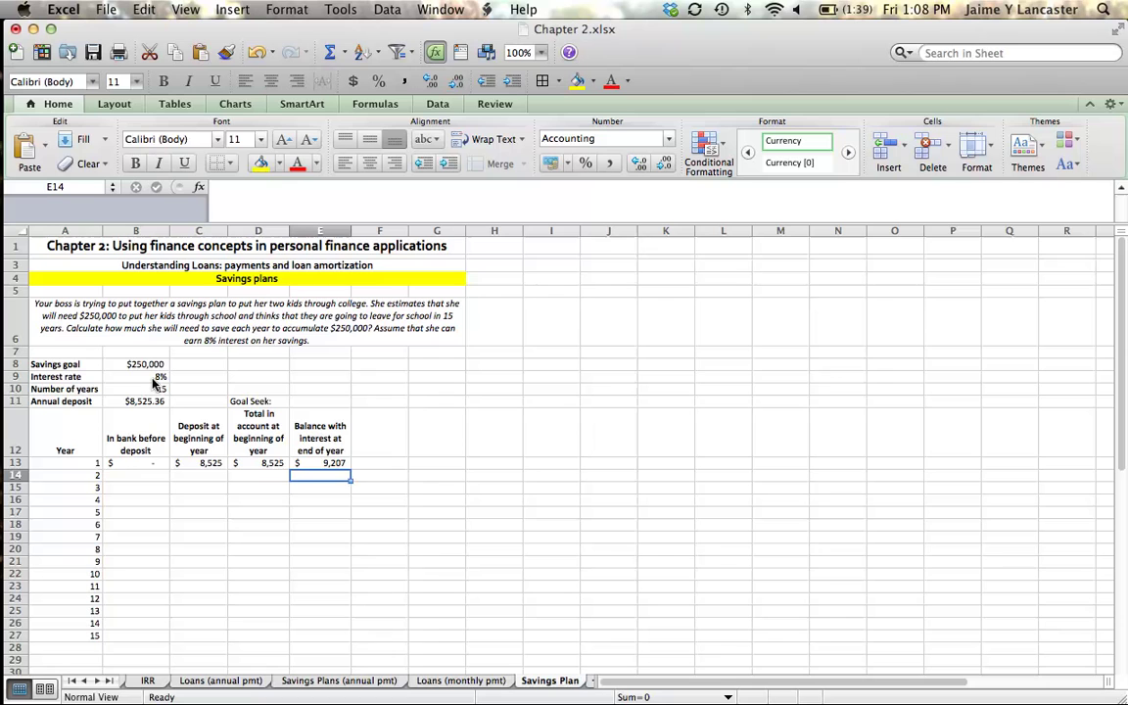
Carry the year 1 ending balance into B14 with =E13 and copy the formulas in C13:E13 down to year 2.
{"action": "left_click", "coordinate": [125, 477]}
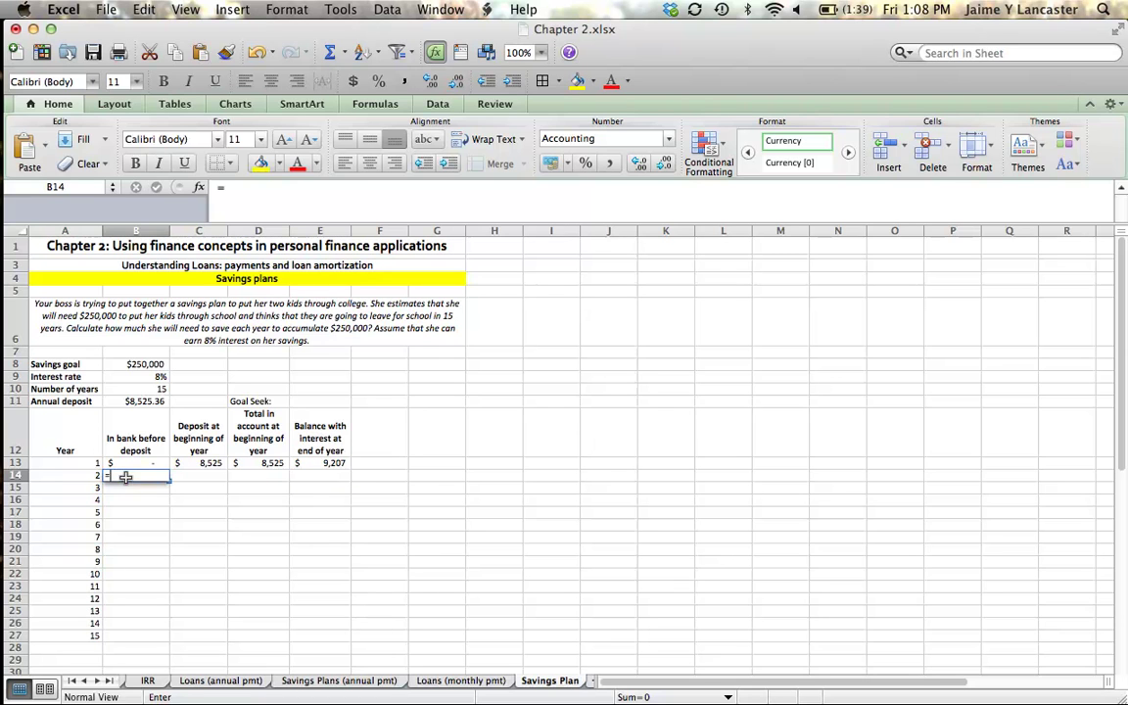
{"action": "type", "text": "="}
{"action": "left_click", "coordinate": [320, 463]}
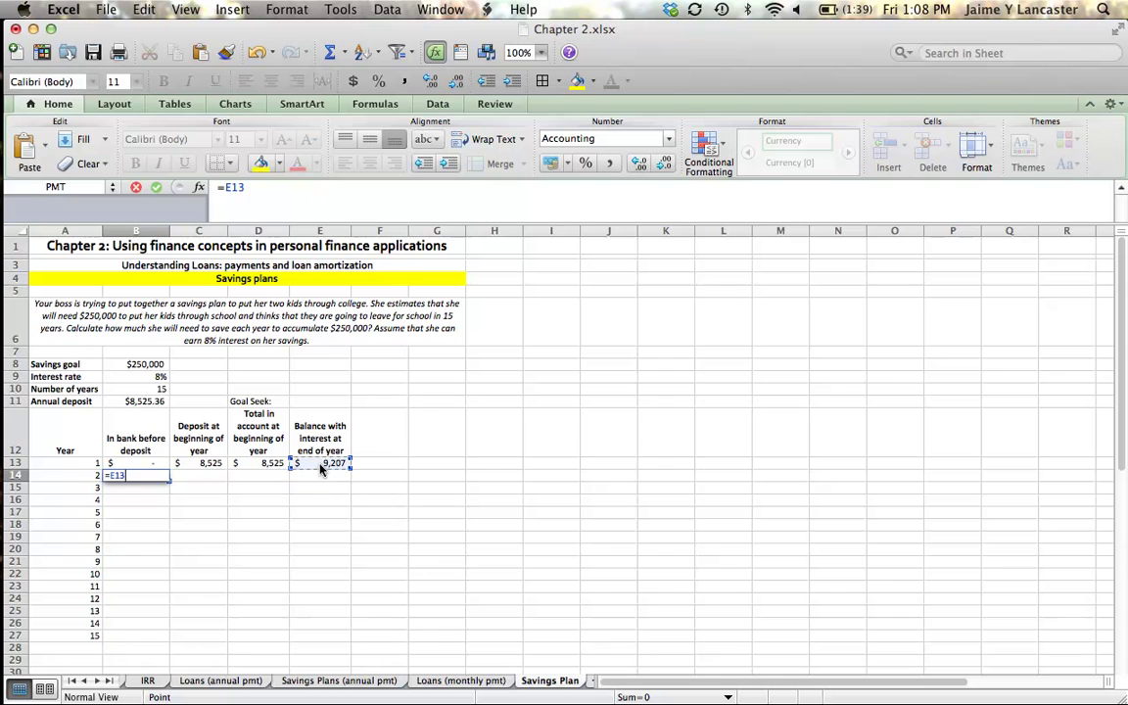
{"action": "key", "text": "Return"}
{"action": "left_click", "coordinate": [202, 464]}
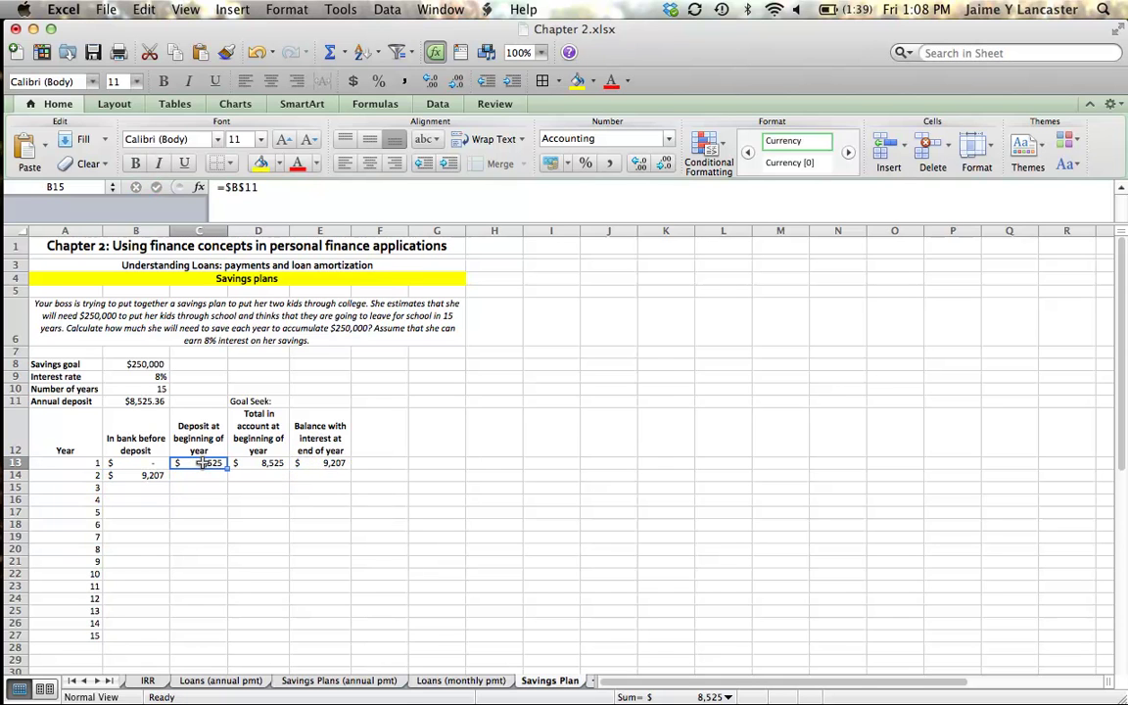
{"action": "left_click_drag", "start_coordinate": [201, 464], "coordinate": [353, 481]}
Fill the year 2 formulas in B14:E14 down through year 15 in row 27.
{"action": "left_click", "coordinate": [142, 464]}
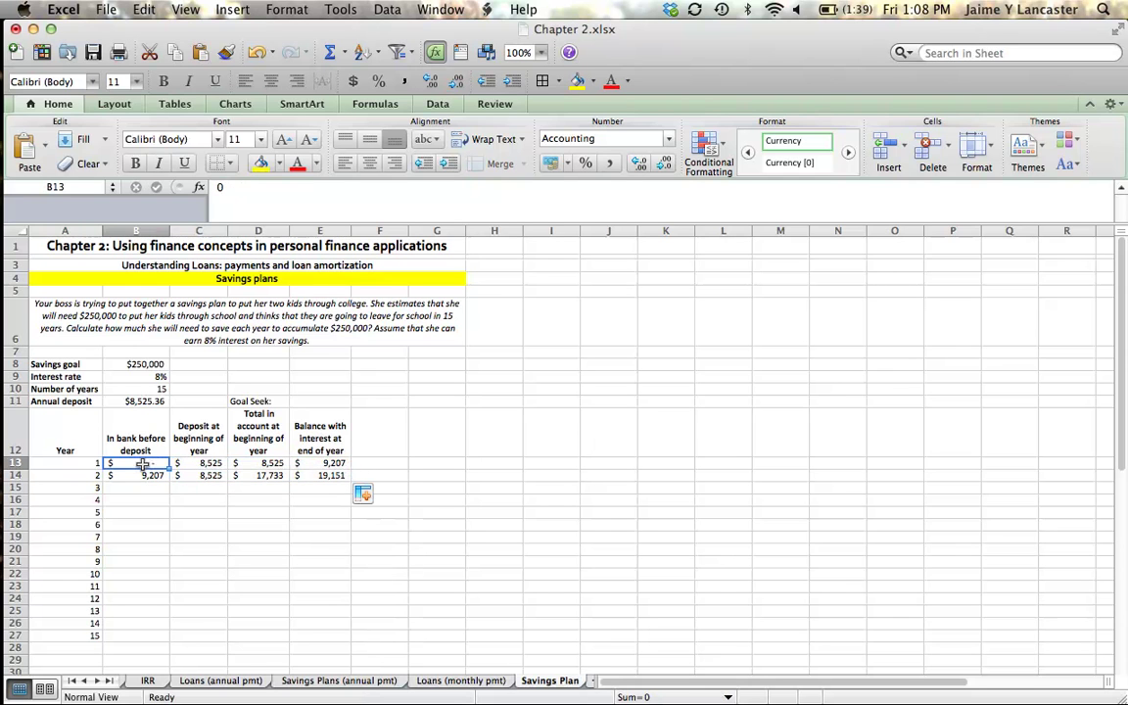
{"action": "left_click", "coordinate": [143, 476]}
{"action": "type", "text": "=E13"}
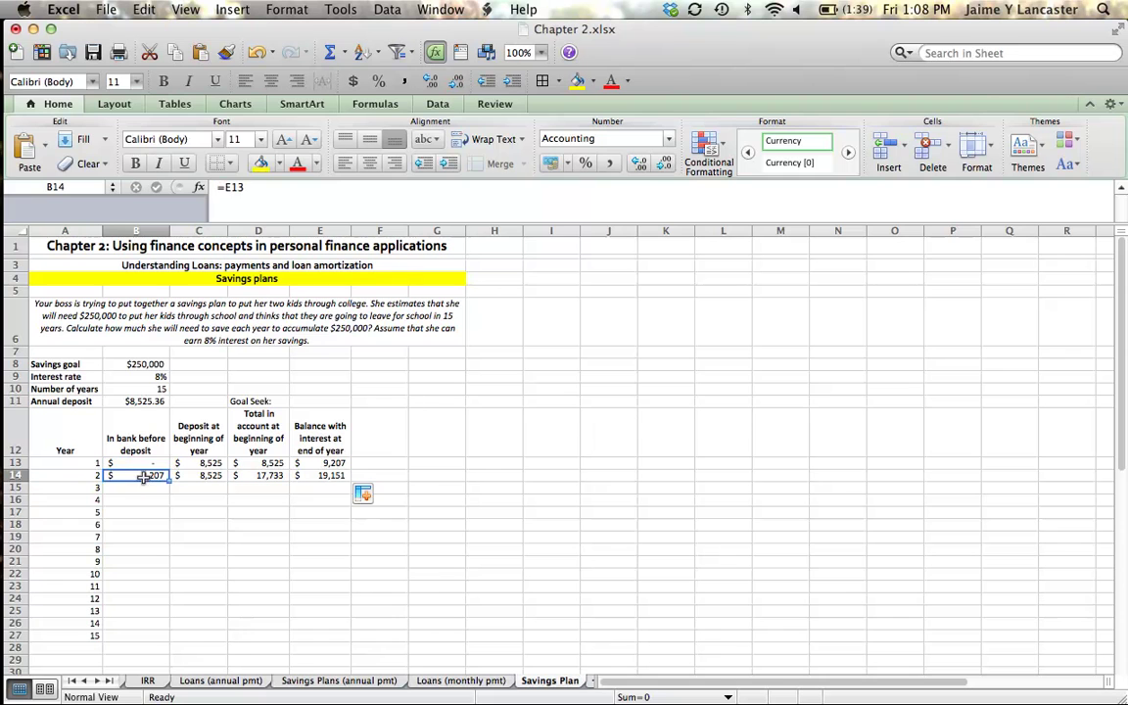
{"action": "key", "text": "Return"}
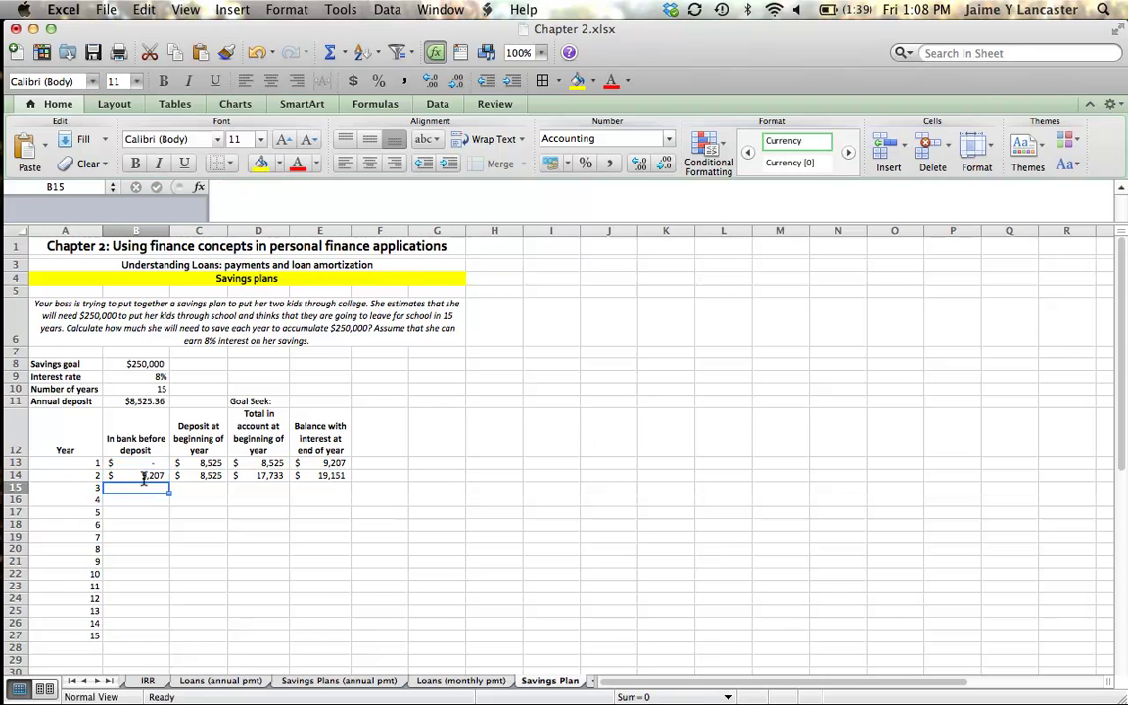
{"action": "left_click", "coordinate": [142, 475]}
{"action": "left_click_drag", "start_coordinate": [142, 475], "coordinate": [324, 477]}
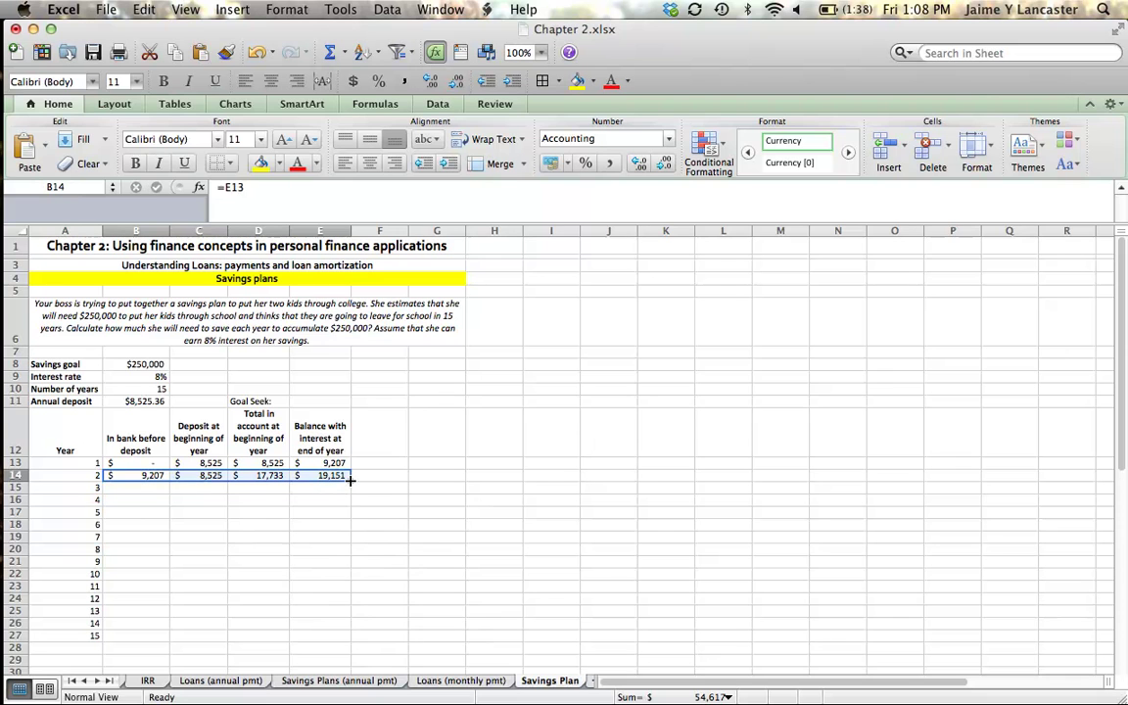
{"action": "double_click", "coordinate": [350, 481]}
{"action": "left_click", "coordinate": [479, 516]}
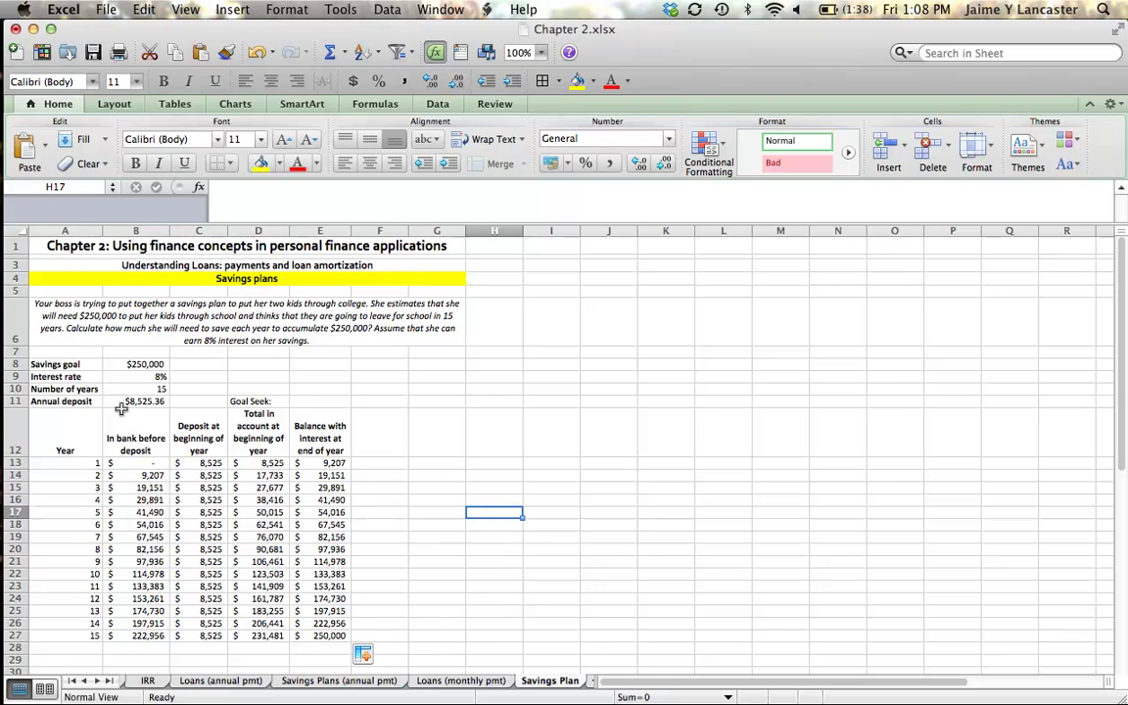
{"action": "left_click", "coordinate": [130, 403]}
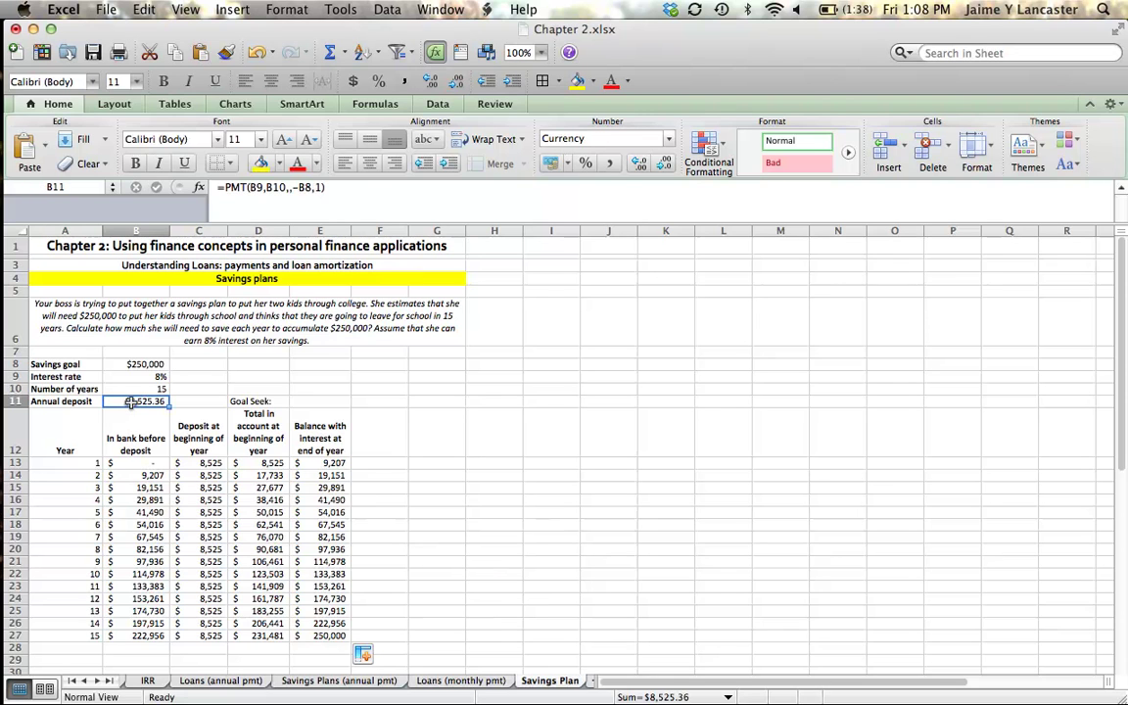
{"action": "left_click", "coordinate": [320, 636]}
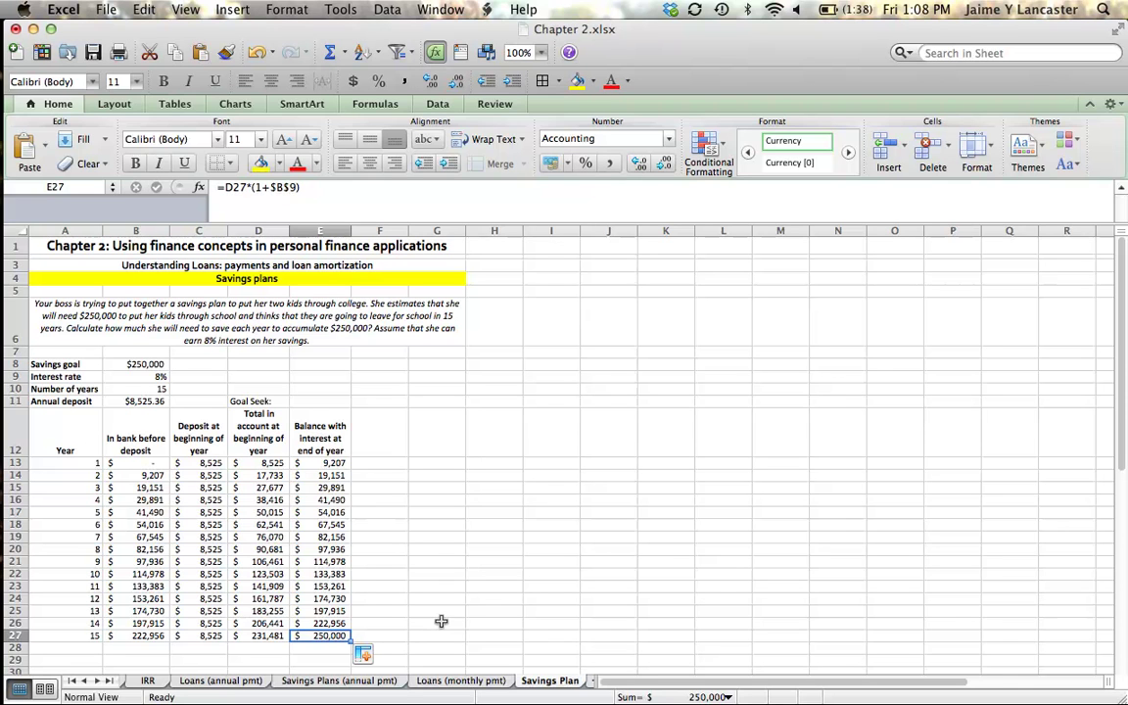
{"action": "double_click", "coordinate": [329, 636]}
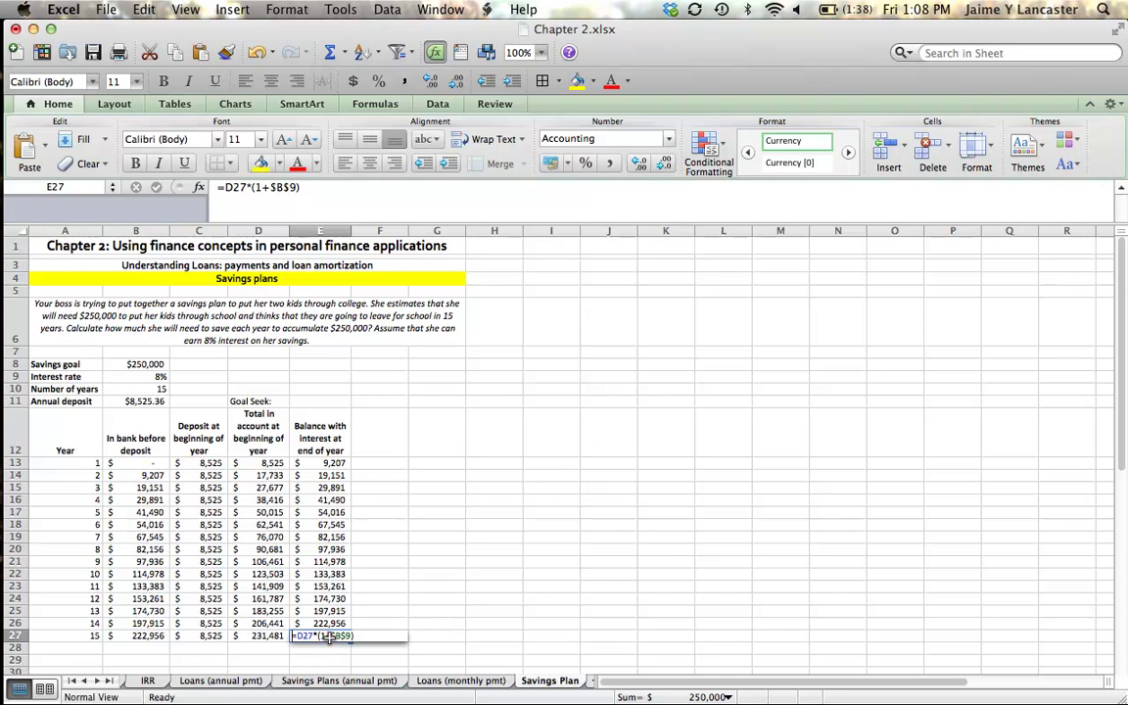
{"action": "type", "text": "50"}
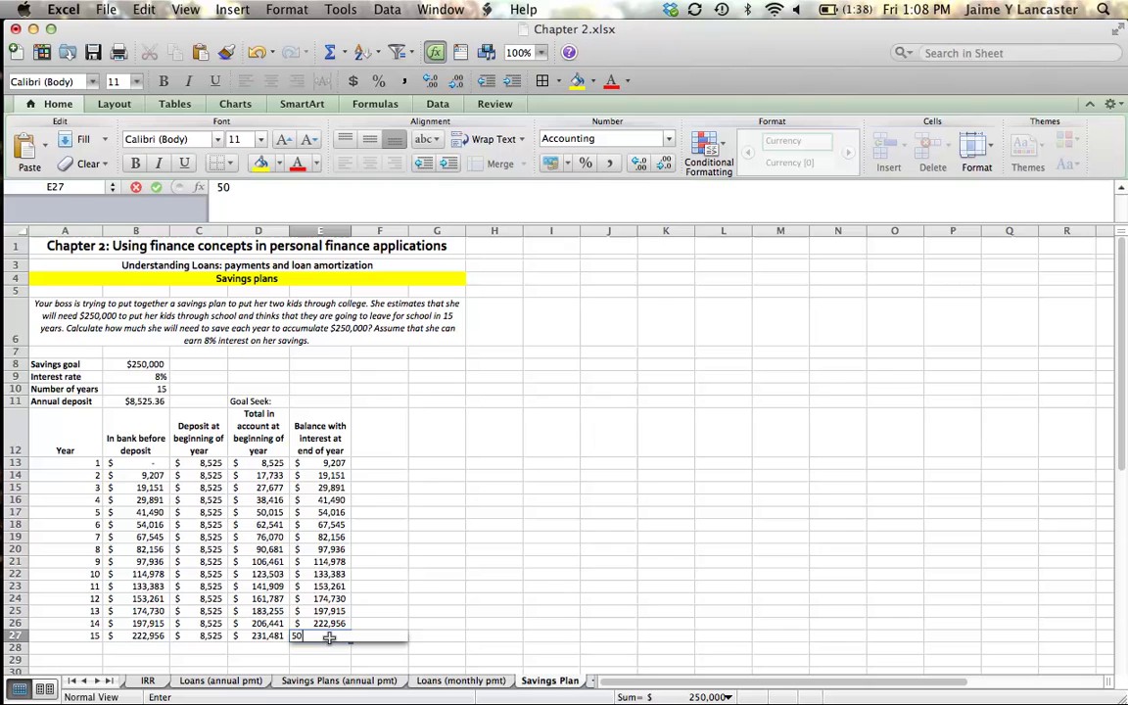
{"action": "key", "text": "super+z"}
{"action": "key", "text": "Return"}
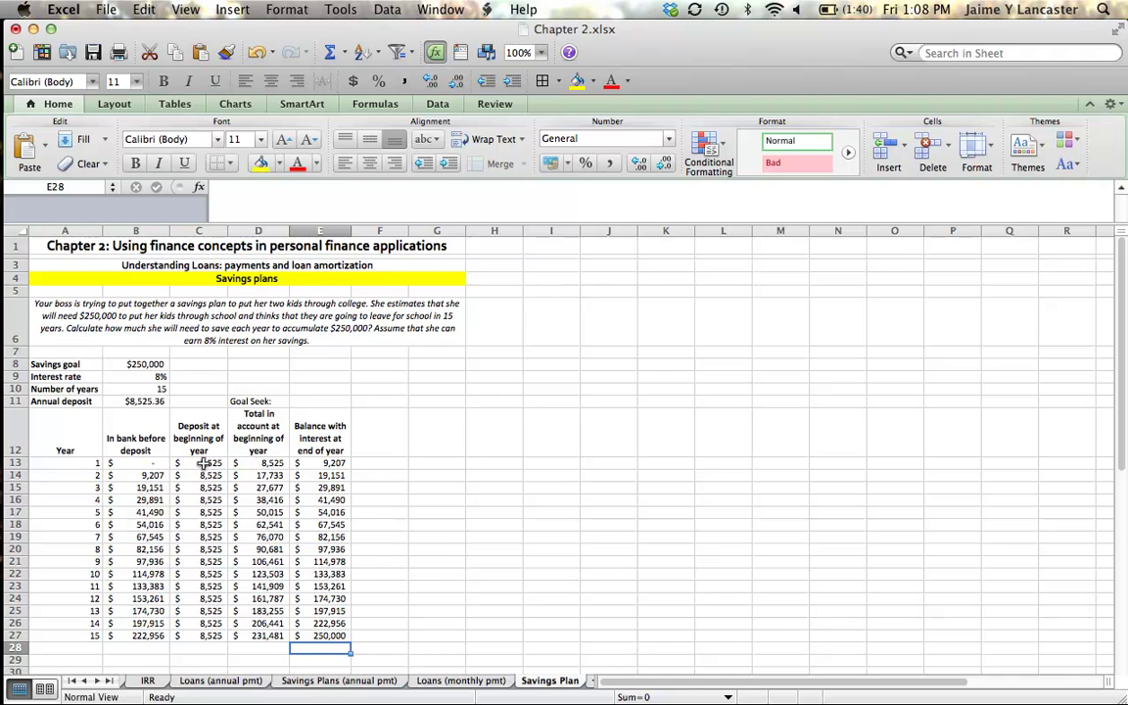
Clear the beginning-of-year deposit formulas for years 1 to 15 in C13:C27.
{"action": "left_click", "coordinate": [202, 463]}
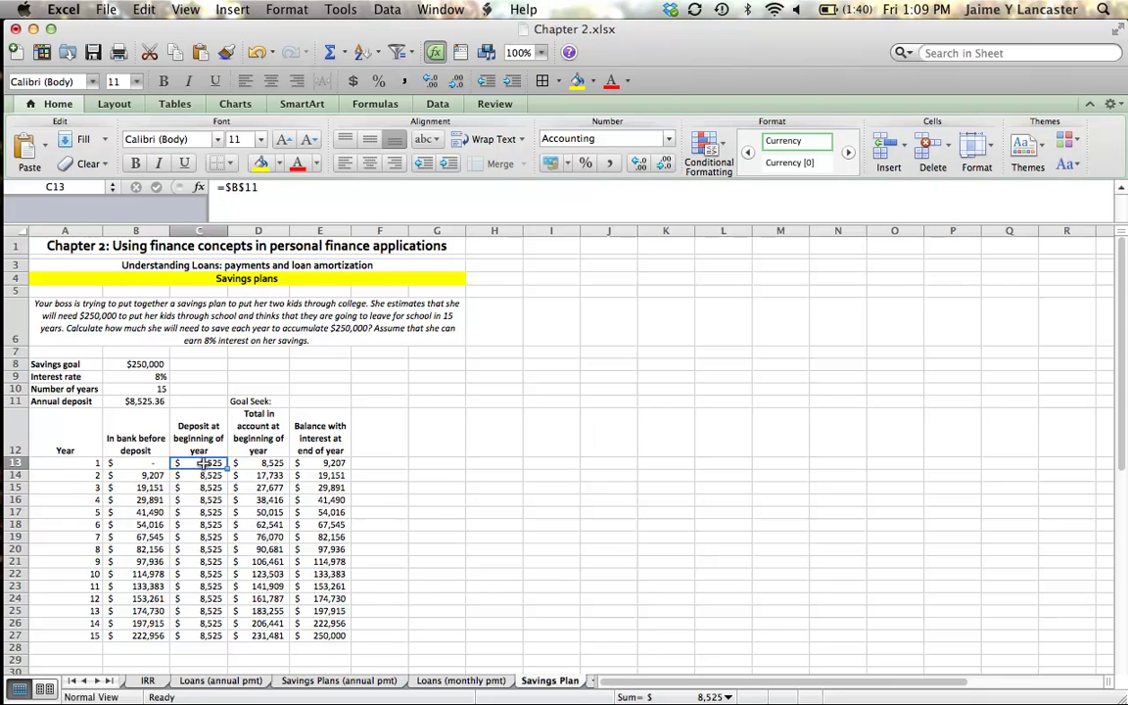
{"action": "double_click", "coordinate": [201, 463]}
{"action": "key", "text": "Return"}
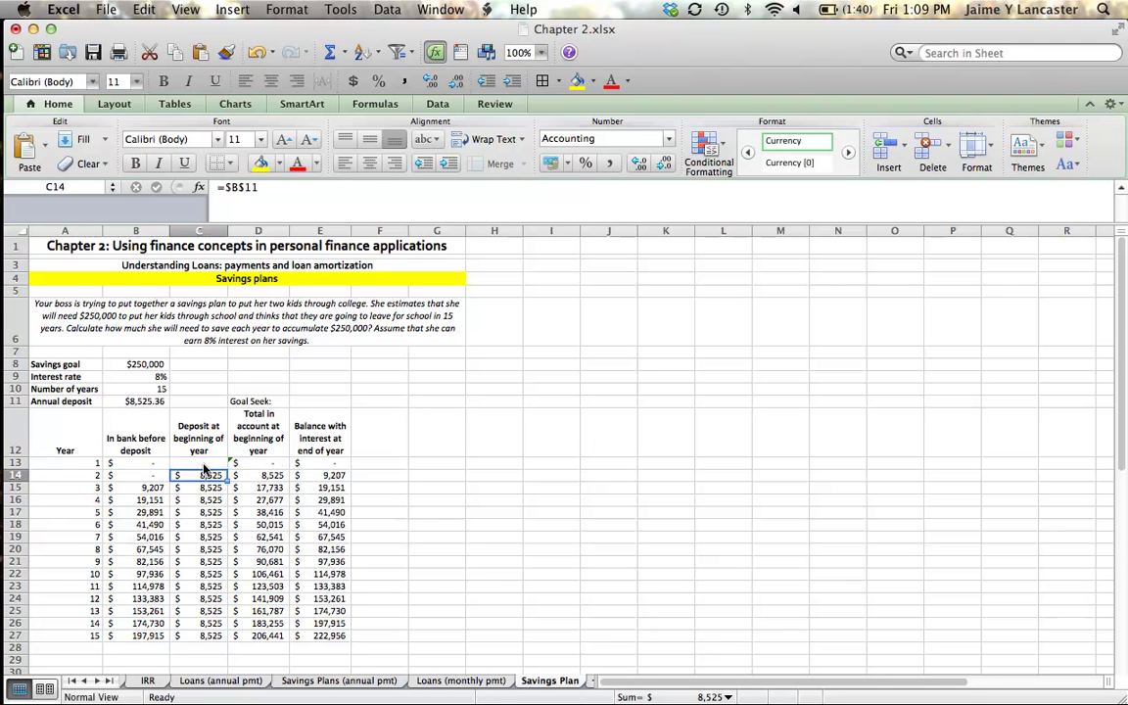
{"action": "left_click", "coordinate": [203, 467]}
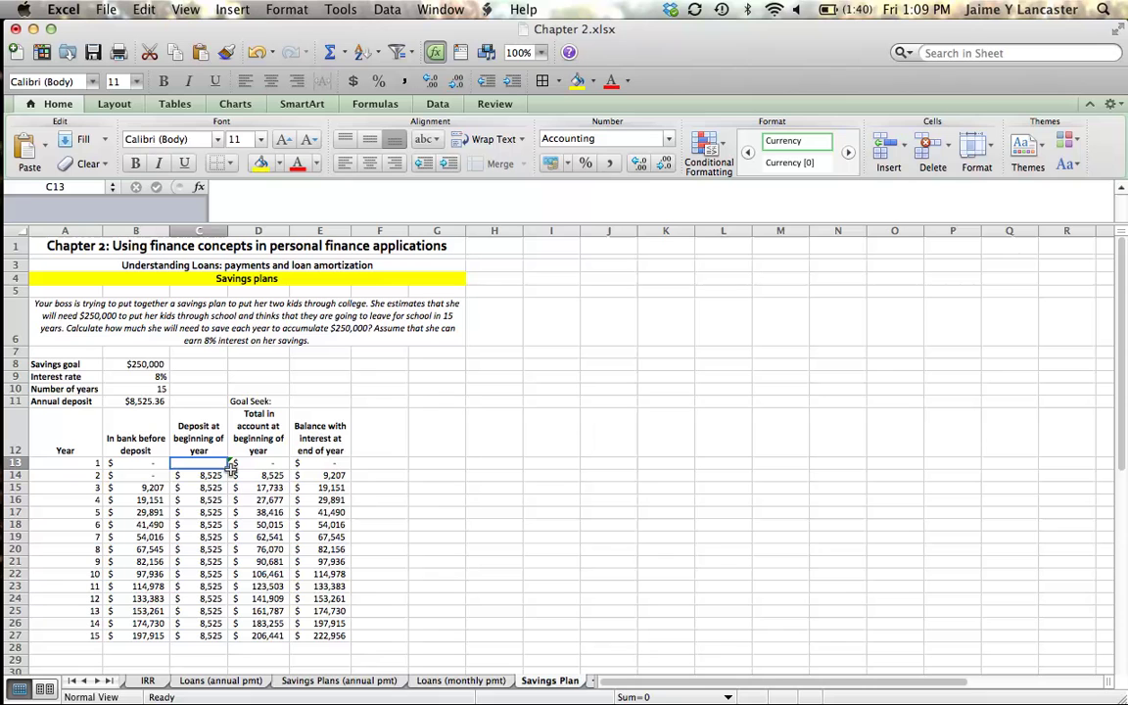
{"action": "left_click_drag", "start_coordinate": [228, 468], "coordinate": [210, 616]}
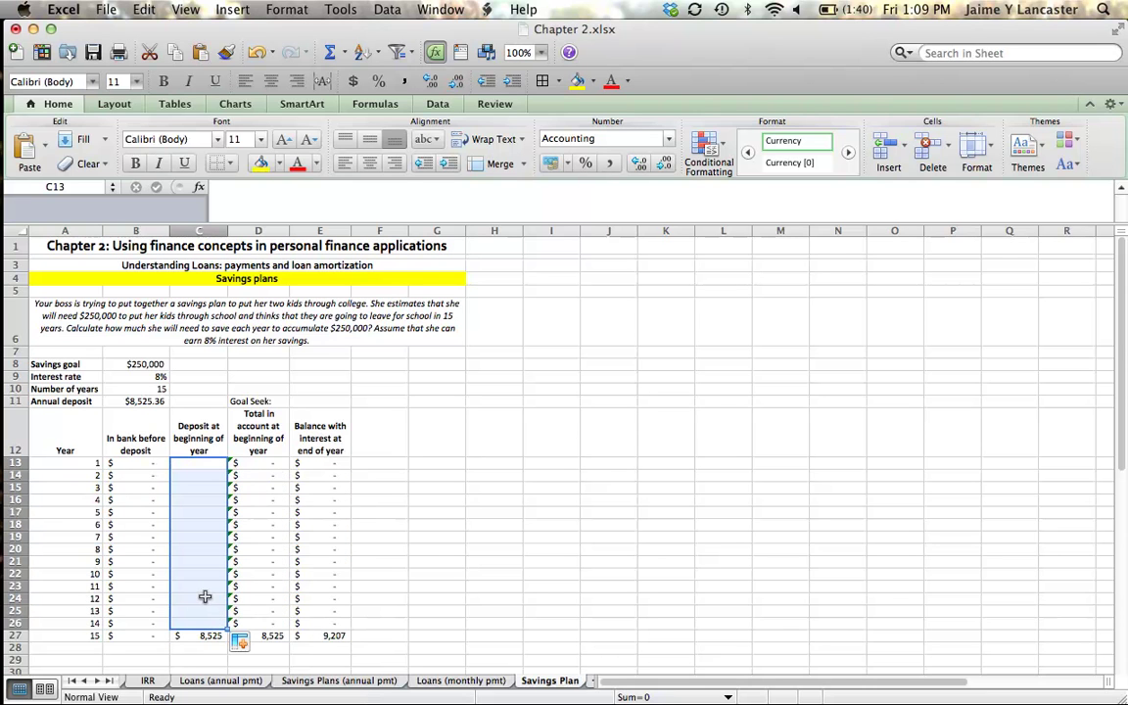
{"action": "left_click", "coordinate": [211, 636]}
{"action": "key", "text": "BackSpace"}
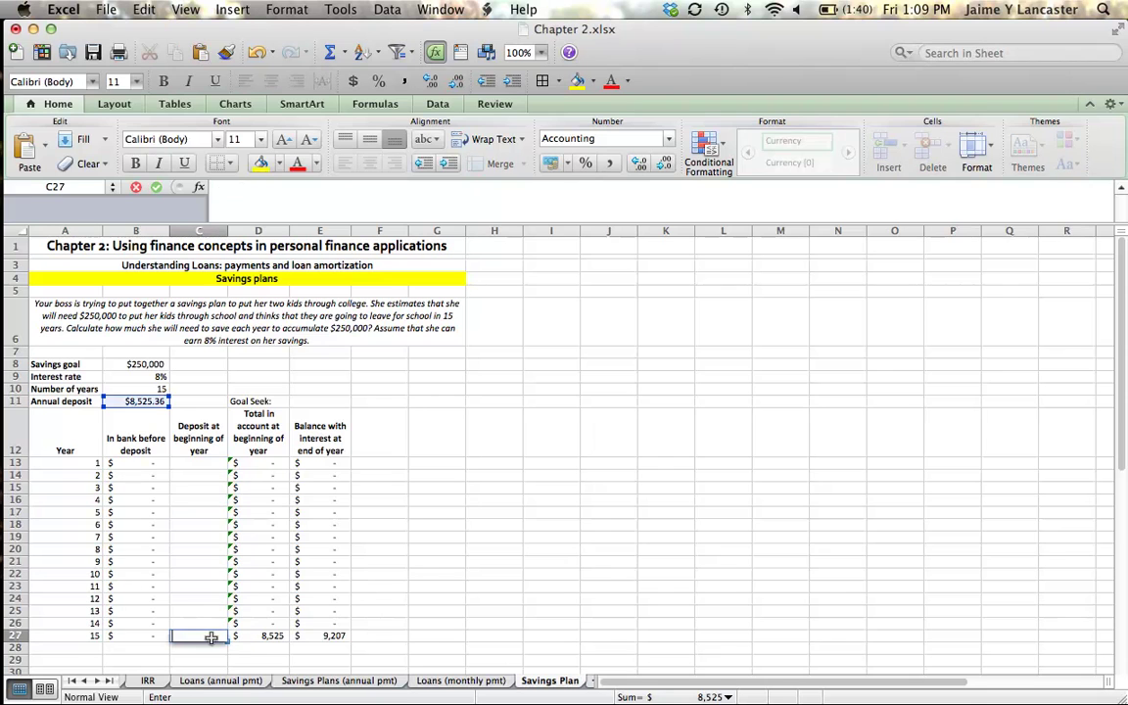
{"action": "key", "text": "Return"}
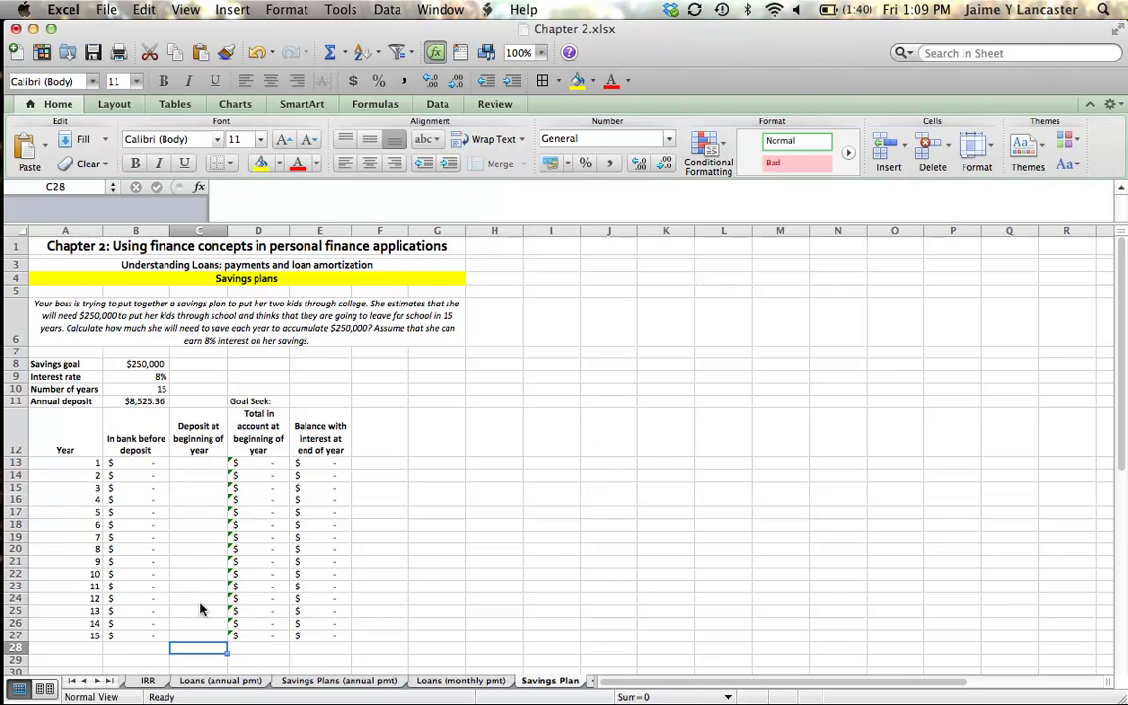
Link the year 1 deposit in C13 to the Goal Seek cell with =$E$11 and fill it down to year 15.
{"action": "left_click", "coordinate": [193, 464]}
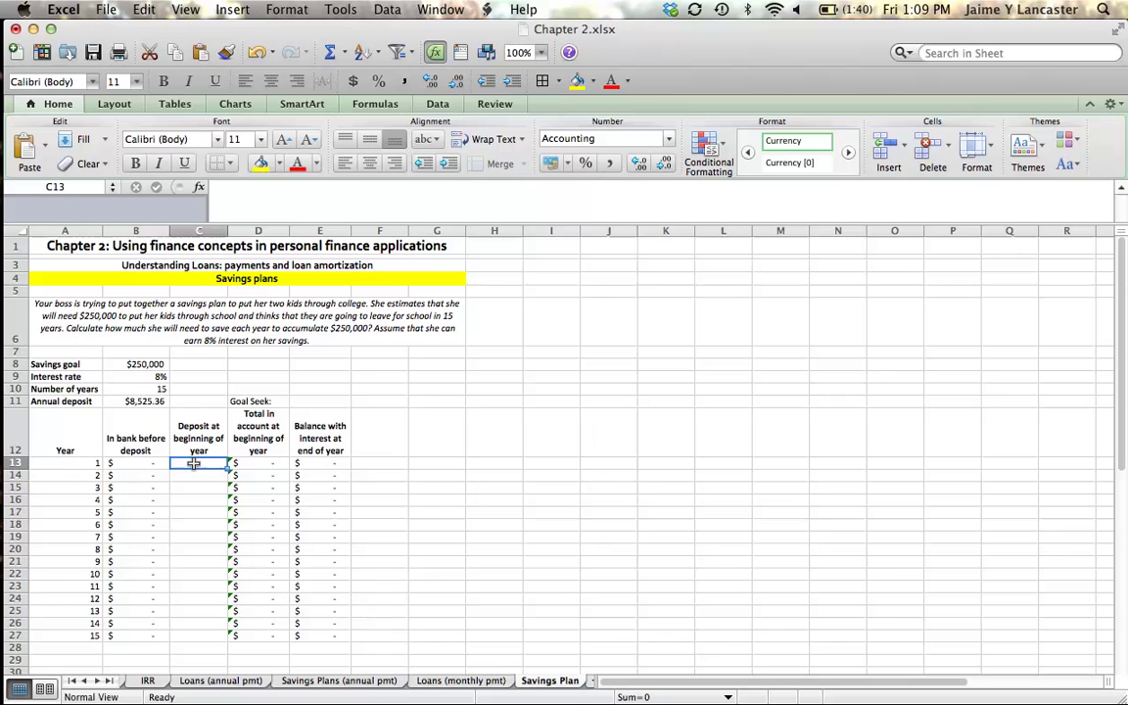
{"action": "type", "text": "="}
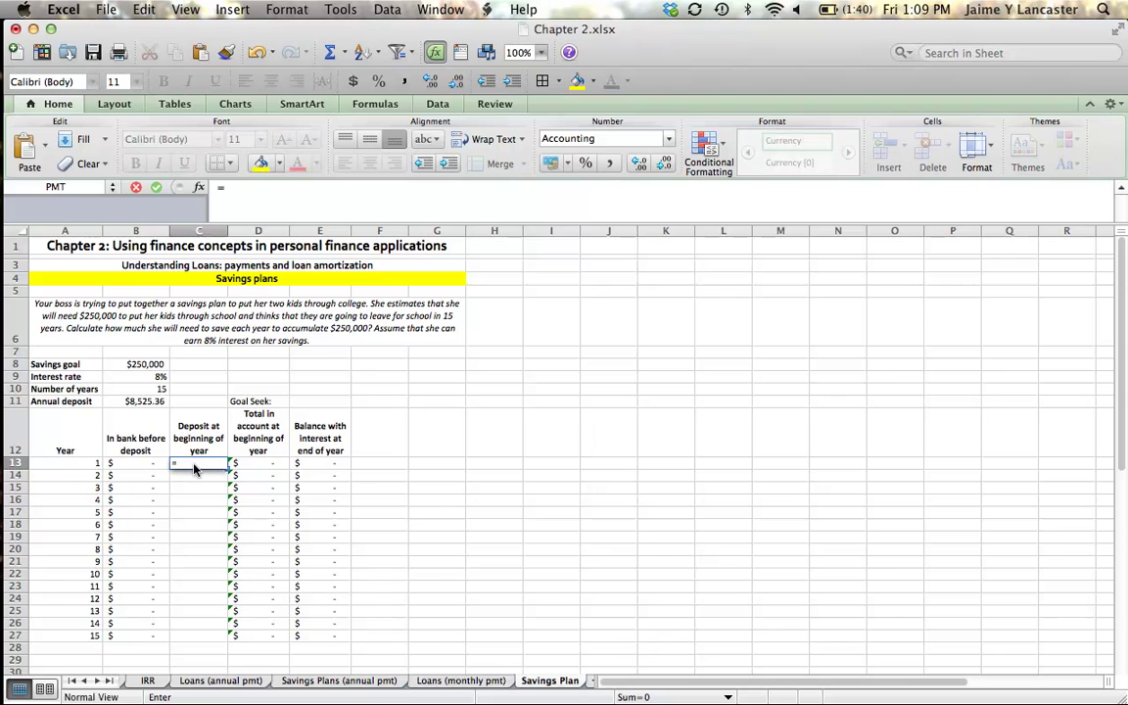
{"action": "left_click", "coordinate": [302, 399]}
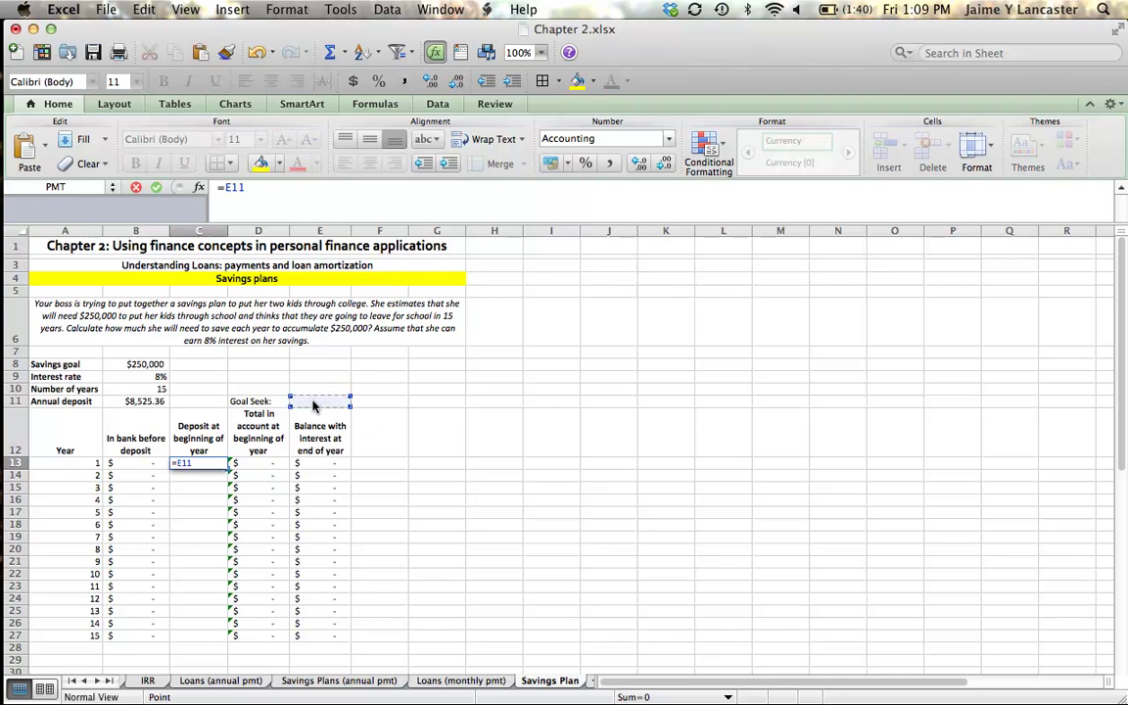
{"action": "key", "text": "super+t"}
{"action": "key", "text": "Return"}
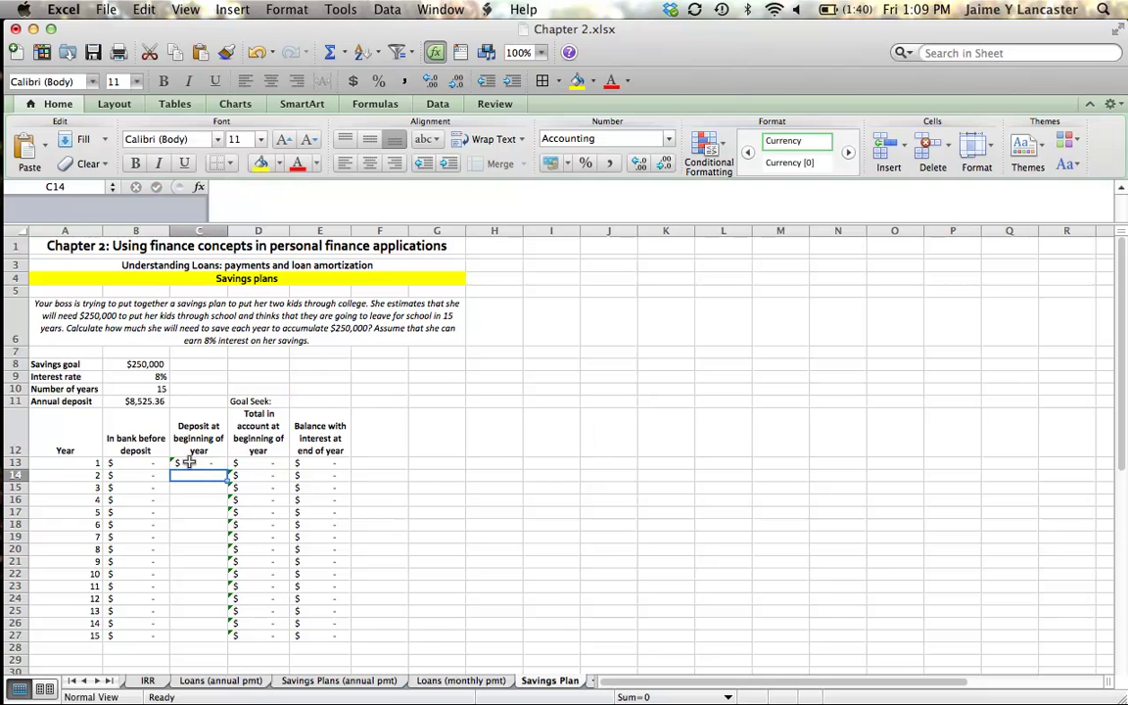
{"action": "left_click", "coordinate": [186, 463]}
{"action": "left_click_drag", "start_coordinate": [227, 468], "coordinate": [232, 654]}
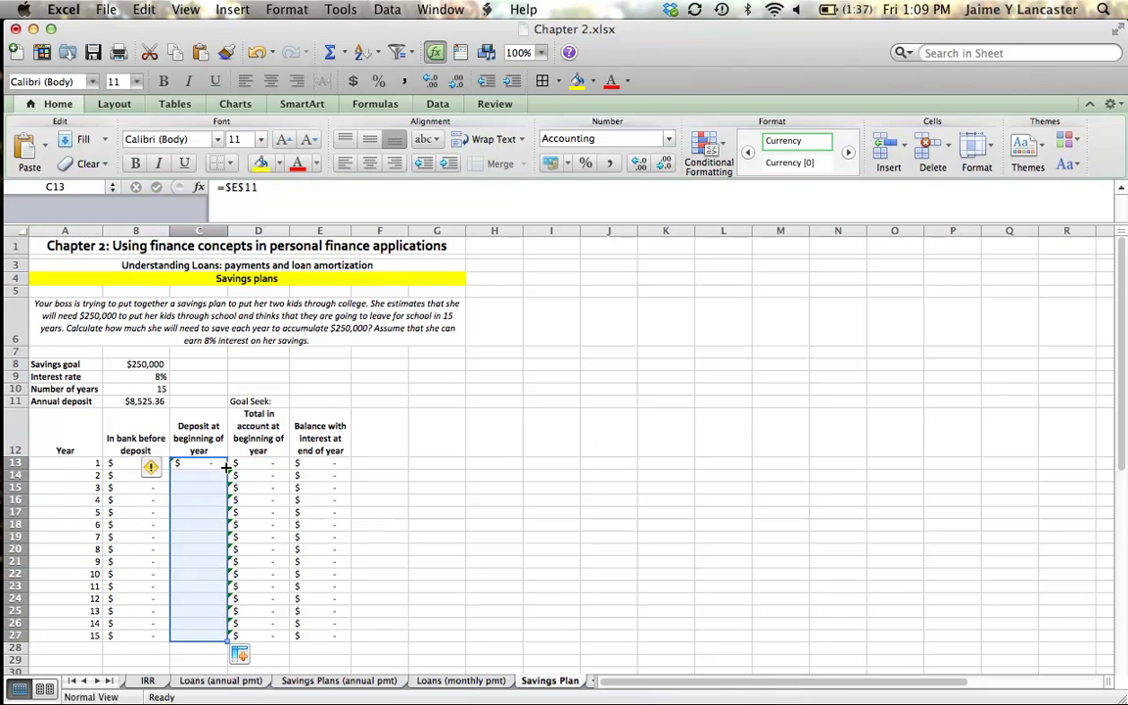
{"action": "left_click", "coordinate": [441, 537]}
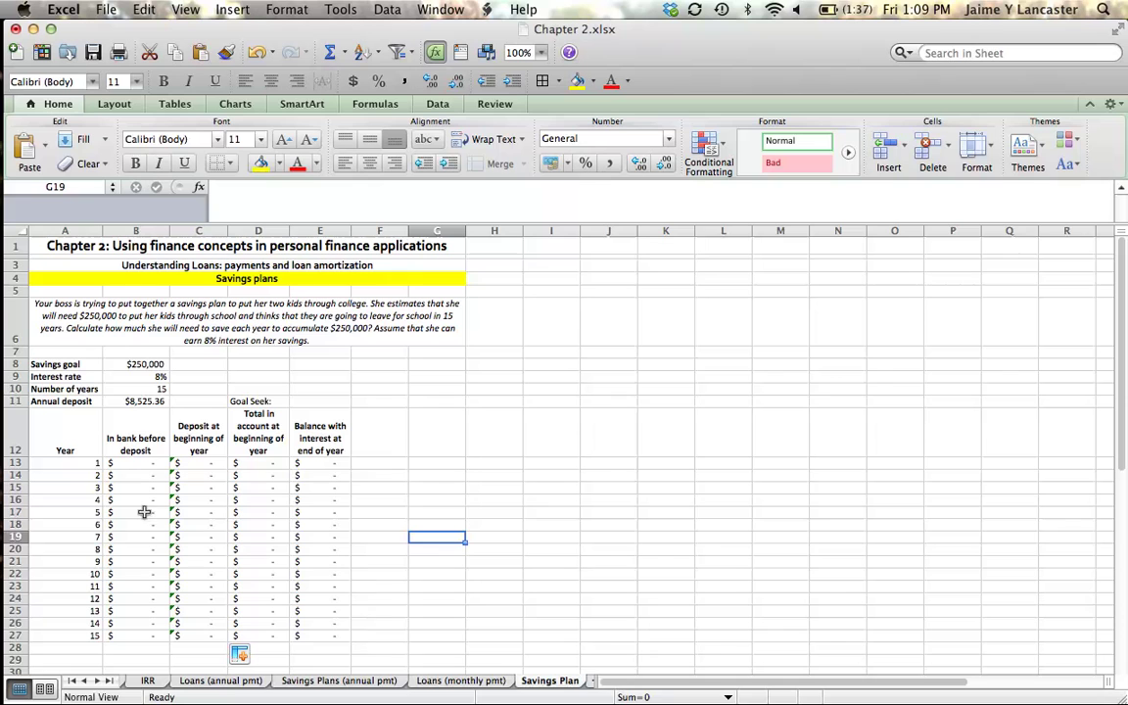
Enter 3000 as the trial deposit in the Goal Seek cell E11 and select the year 15 ending balance in E27.
{"action": "left_click", "coordinate": [323, 400]}
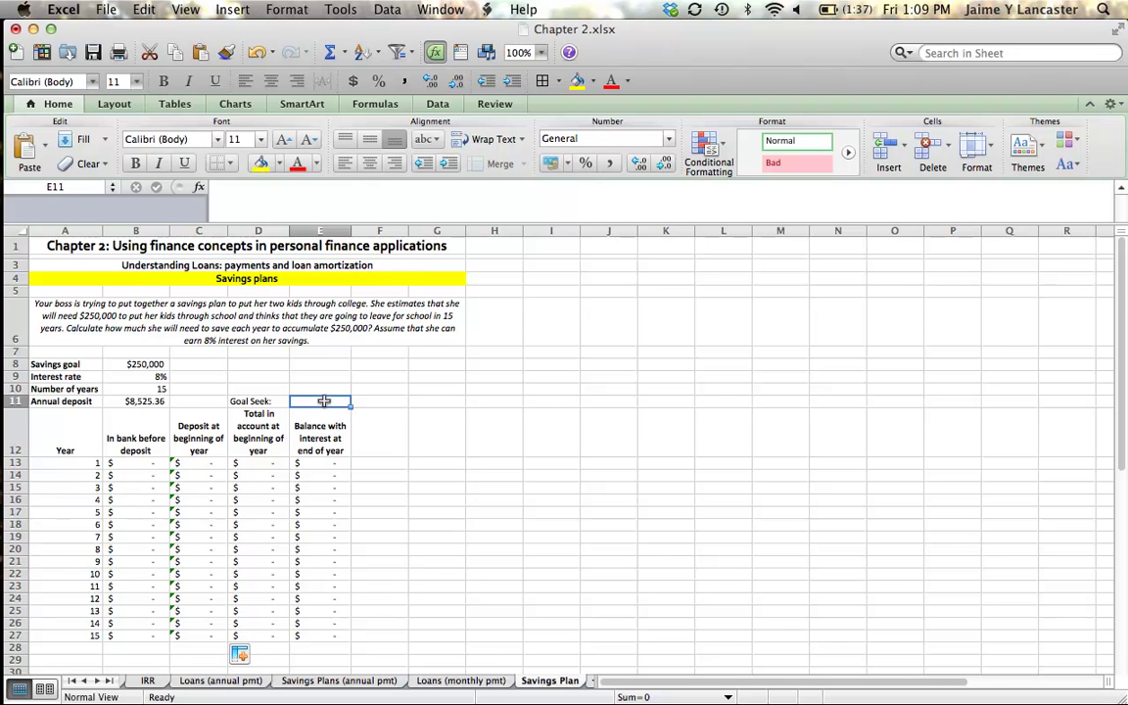
{"action": "type", "text": "3000"}
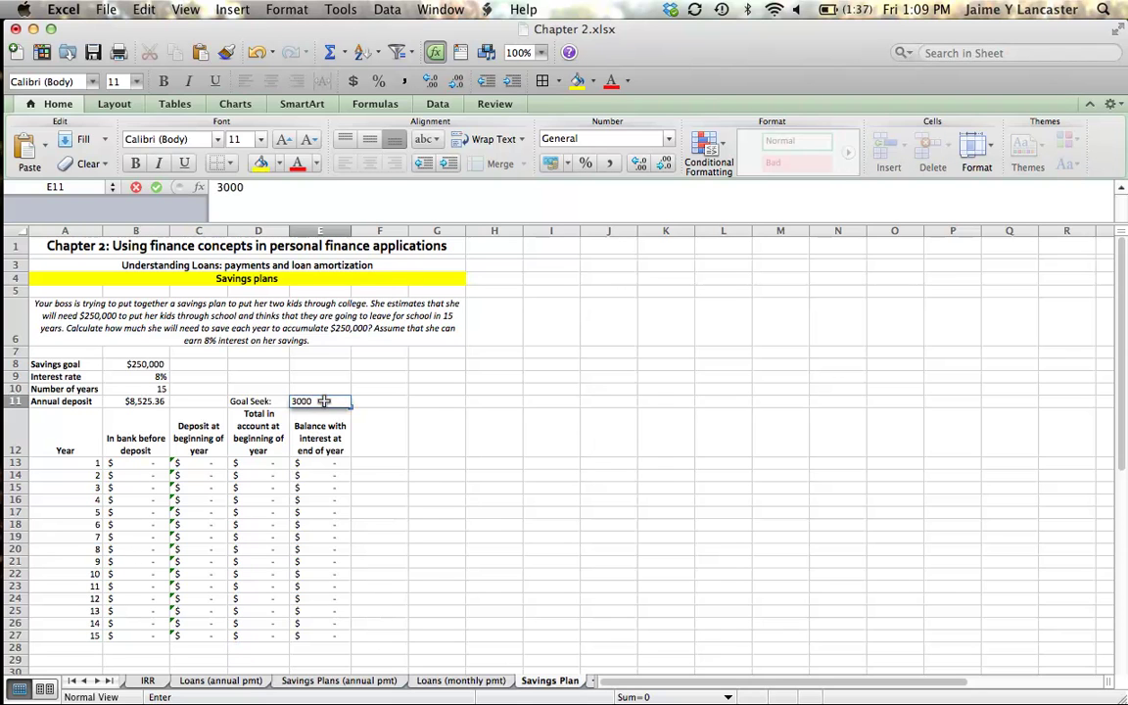
{"action": "key", "text": "Return"}
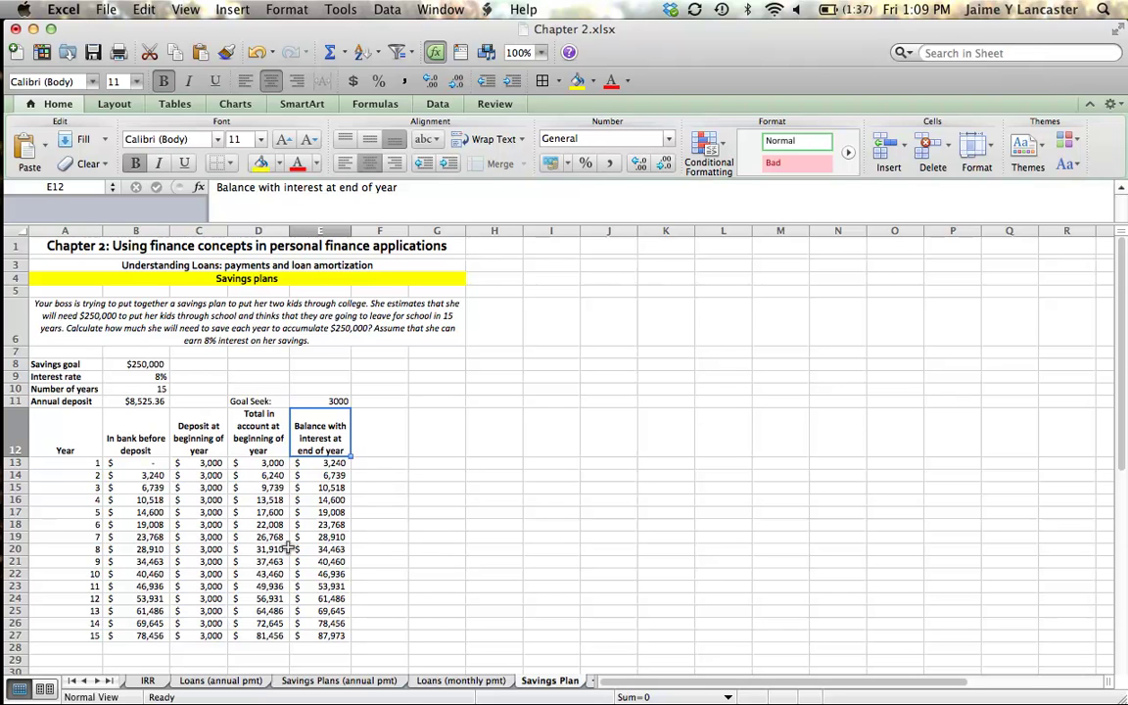
{"action": "left_click", "coordinate": [328, 635]}
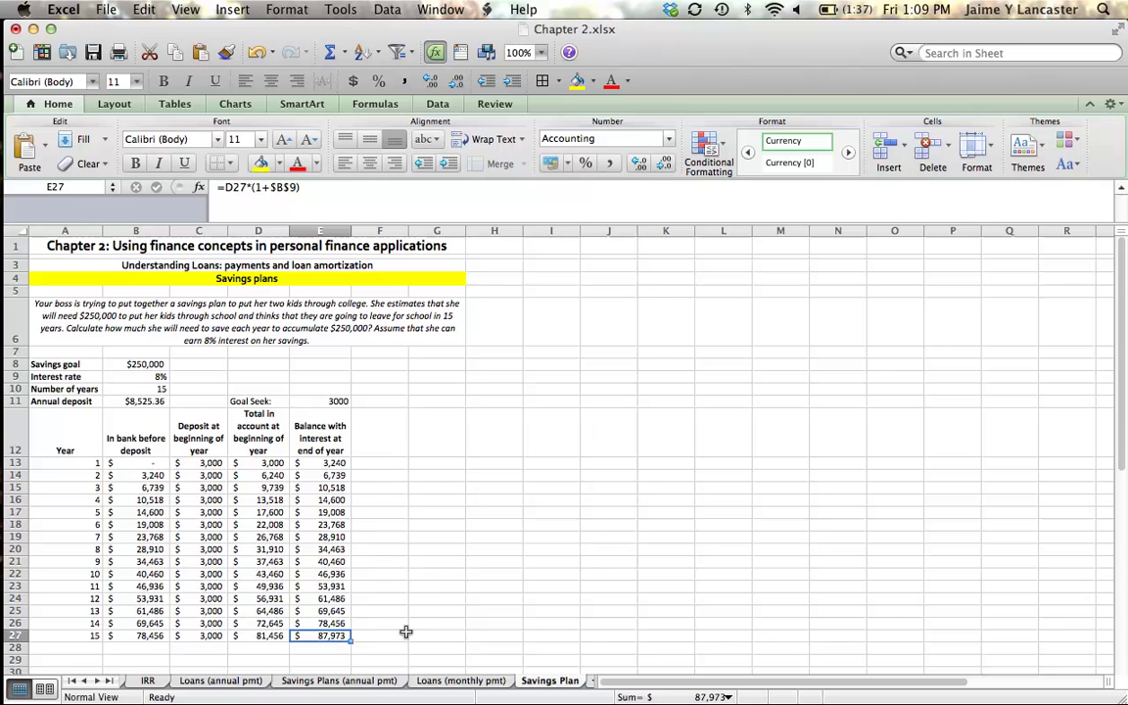
Enter 5000 as the trial deposit in the Goal Seek cell E11.
{"action": "left_click", "coordinate": [335, 402]}
{"action": "type", "text": "5000"}
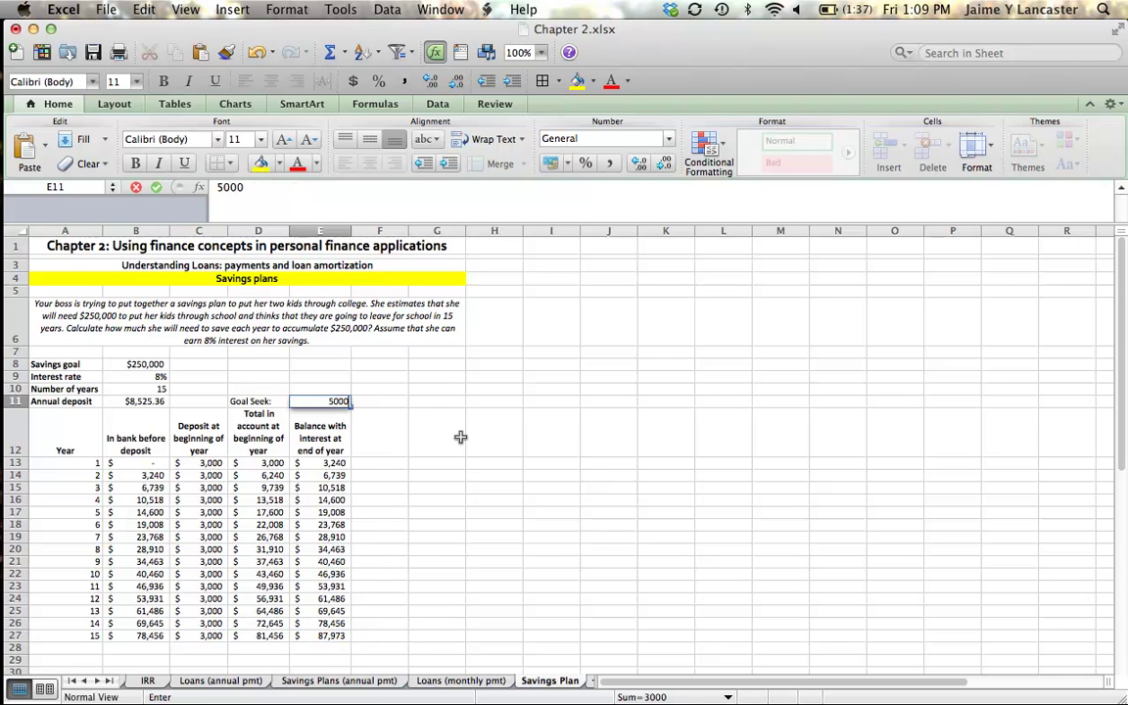
{"action": "key", "text": "Return"}
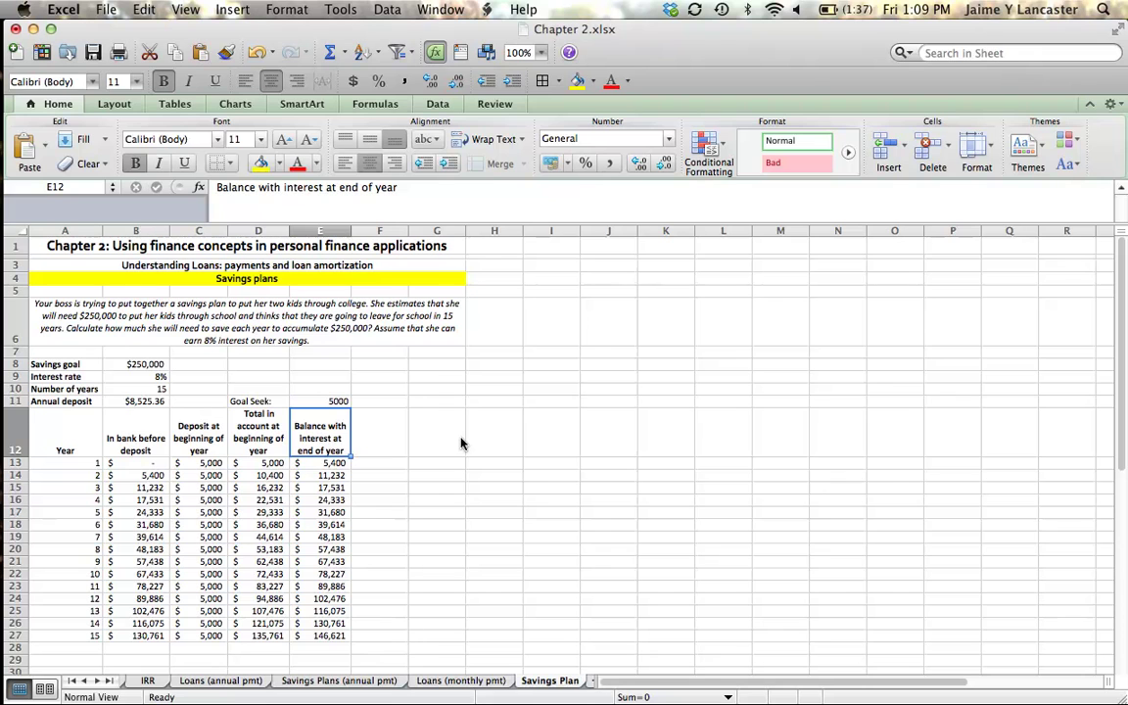
Start Goal Seek and make the year 15 ending balance in E27 the cell to set.
{"action": "left_click", "coordinate": [334, 403]}
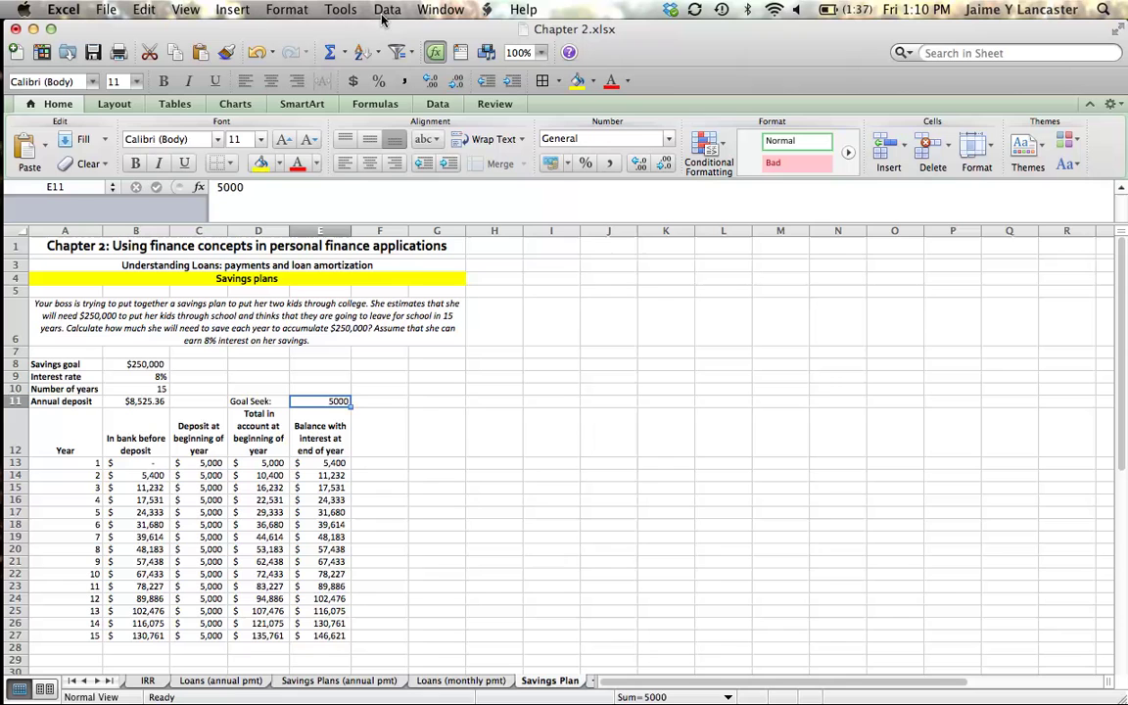
{"action": "left_click", "coordinate": [341, 12]}
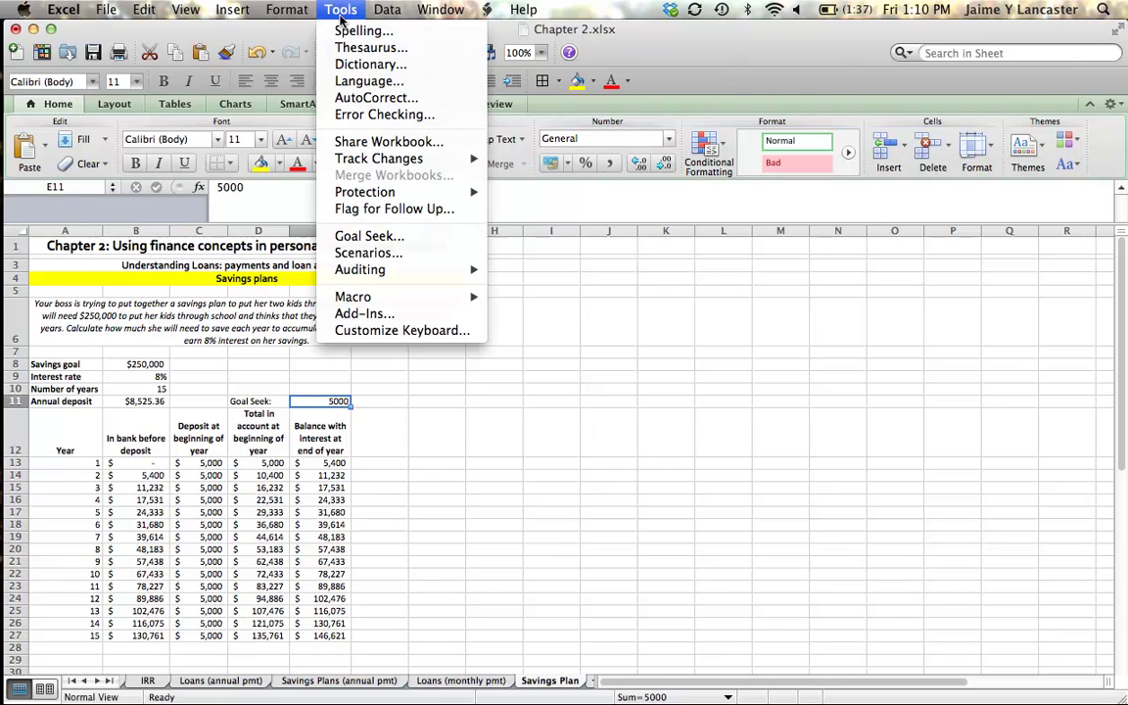
{"action": "left_click", "coordinate": [416, 238]}
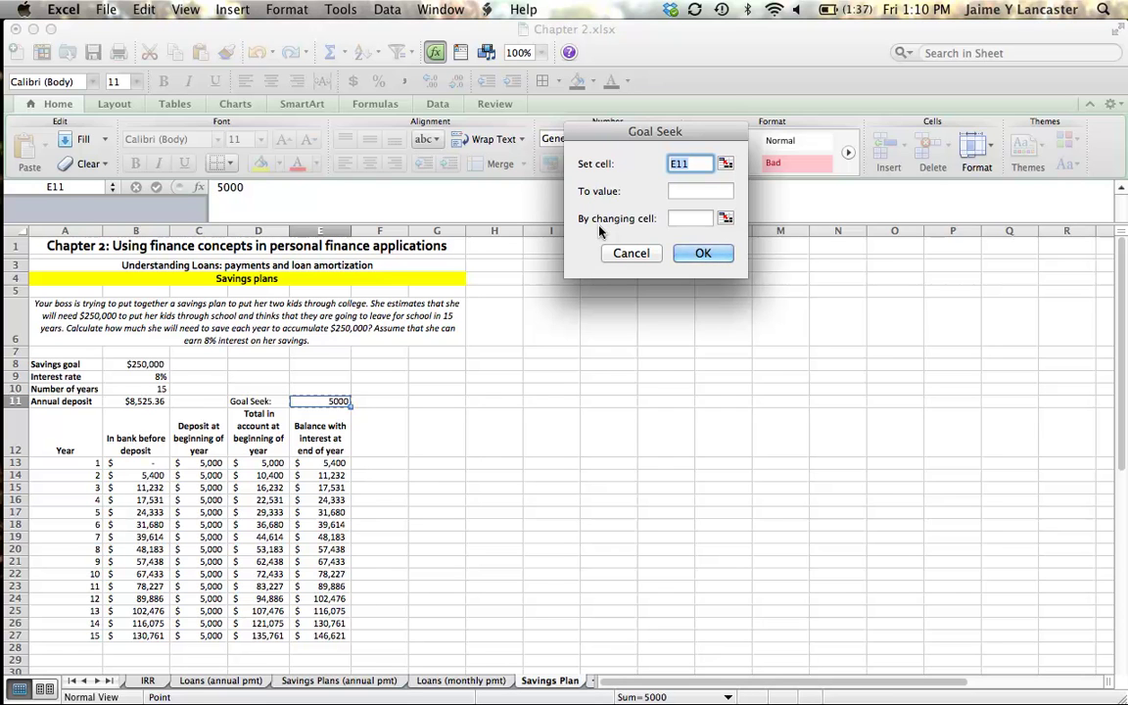
{"action": "left_click", "coordinate": [691, 194]}
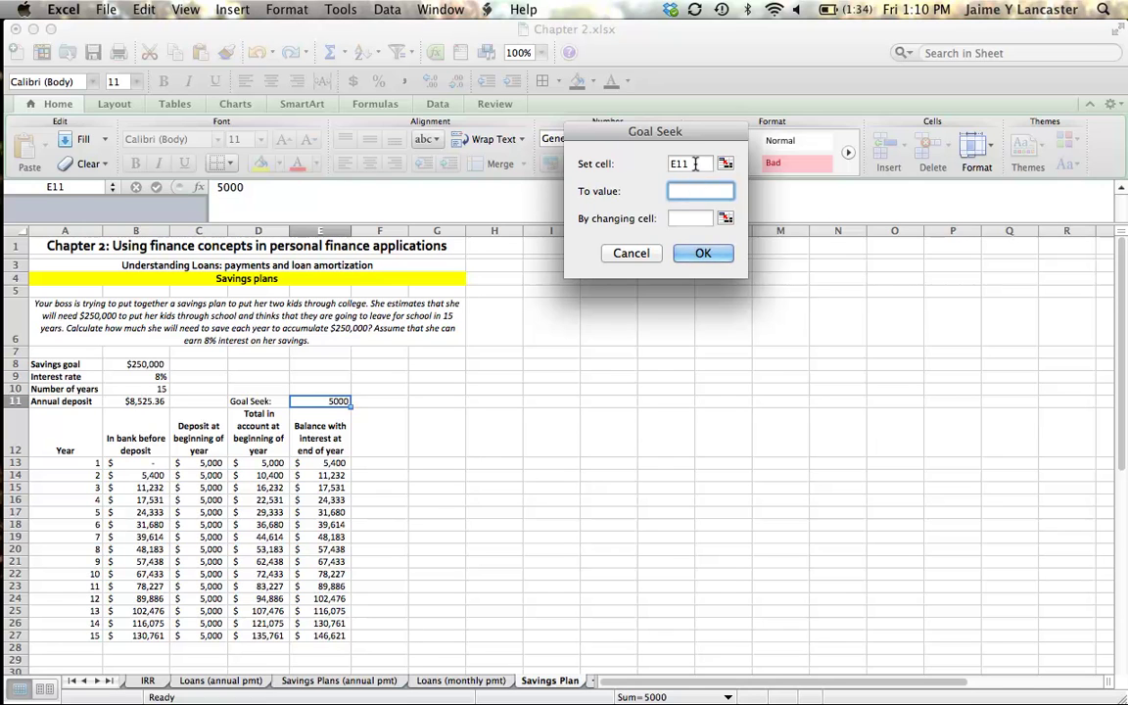
{"action": "left_click", "coordinate": [694, 164]}
{"action": "left_click_drag", "start_coordinate": [694, 164], "coordinate": [658, 164]}
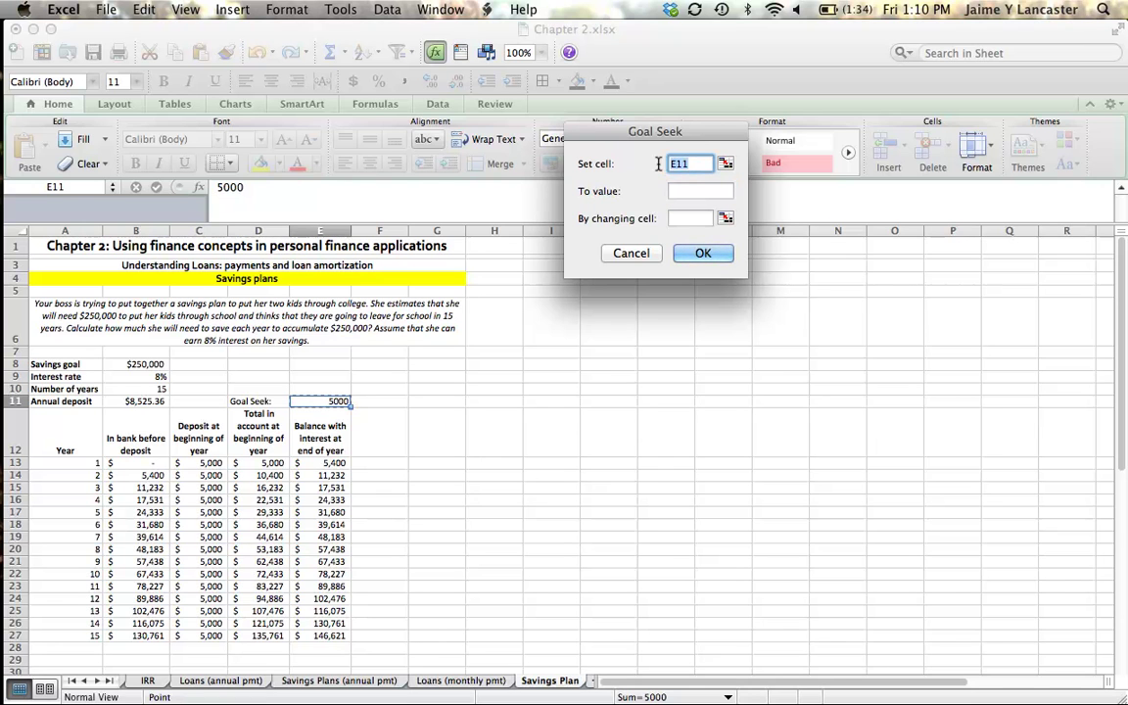
{"action": "key", "text": "BackSpace"}
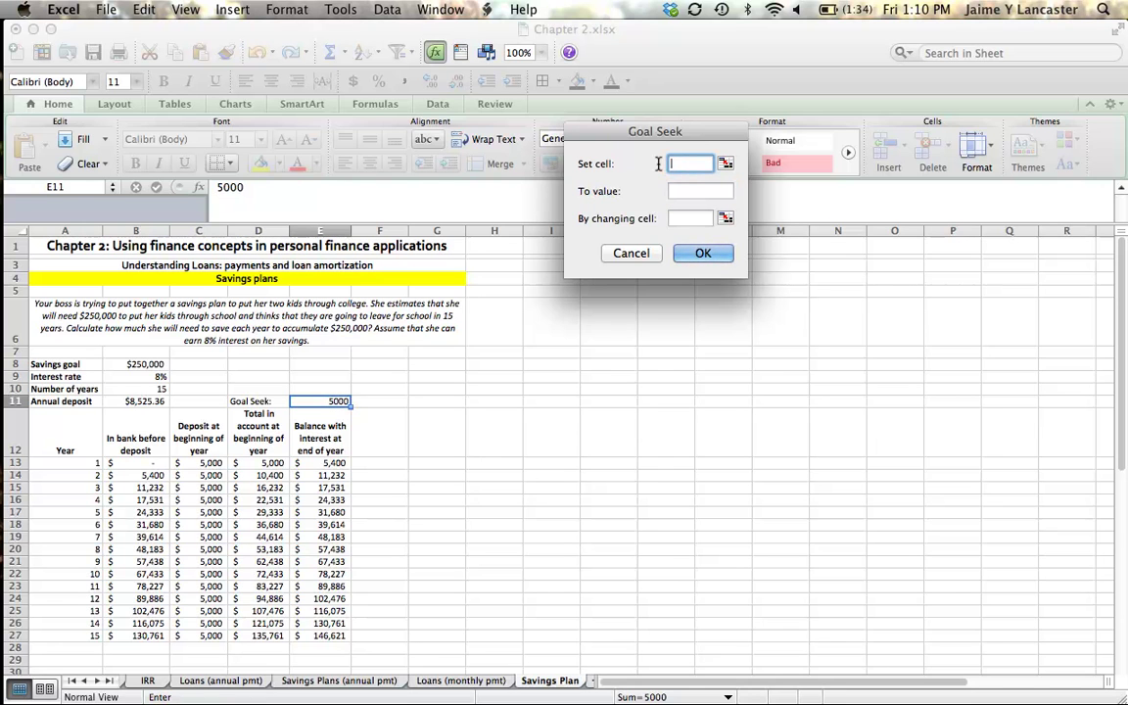
{"action": "left_click", "coordinate": [323, 636]}
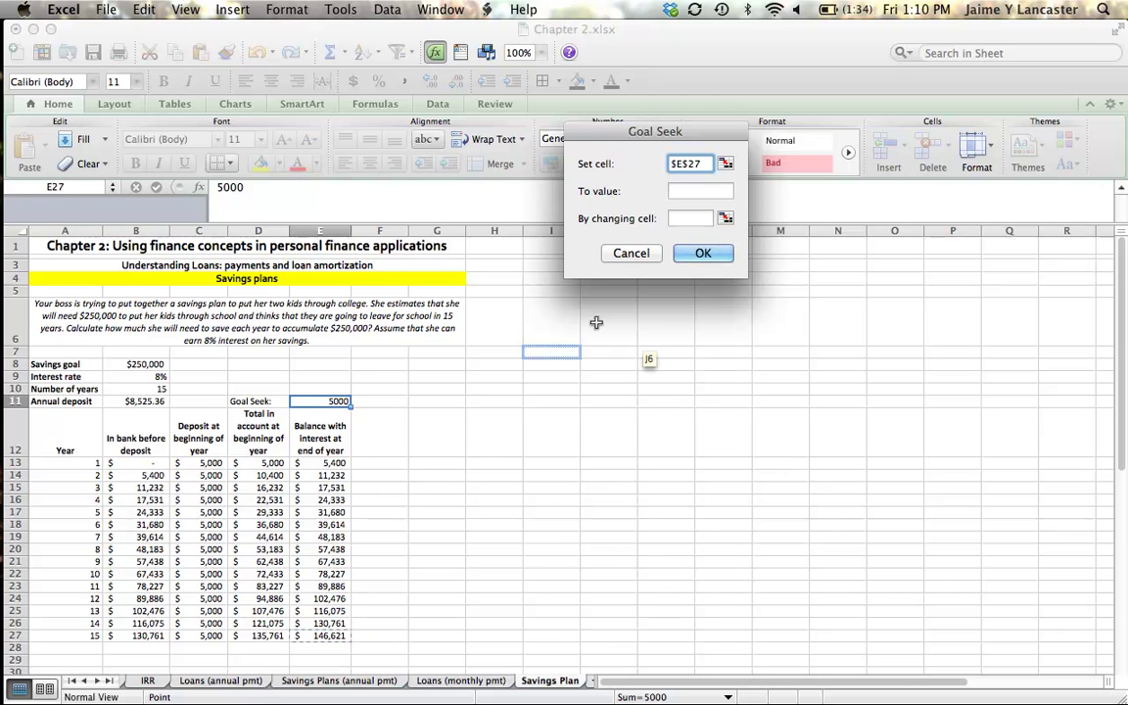
Set the Goal Seek target to 250000 by changing cell E11, run it and accept the solution.
{"action": "left_click", "coordinate": [678, 193]}
{"action": "type", "text": "2"}
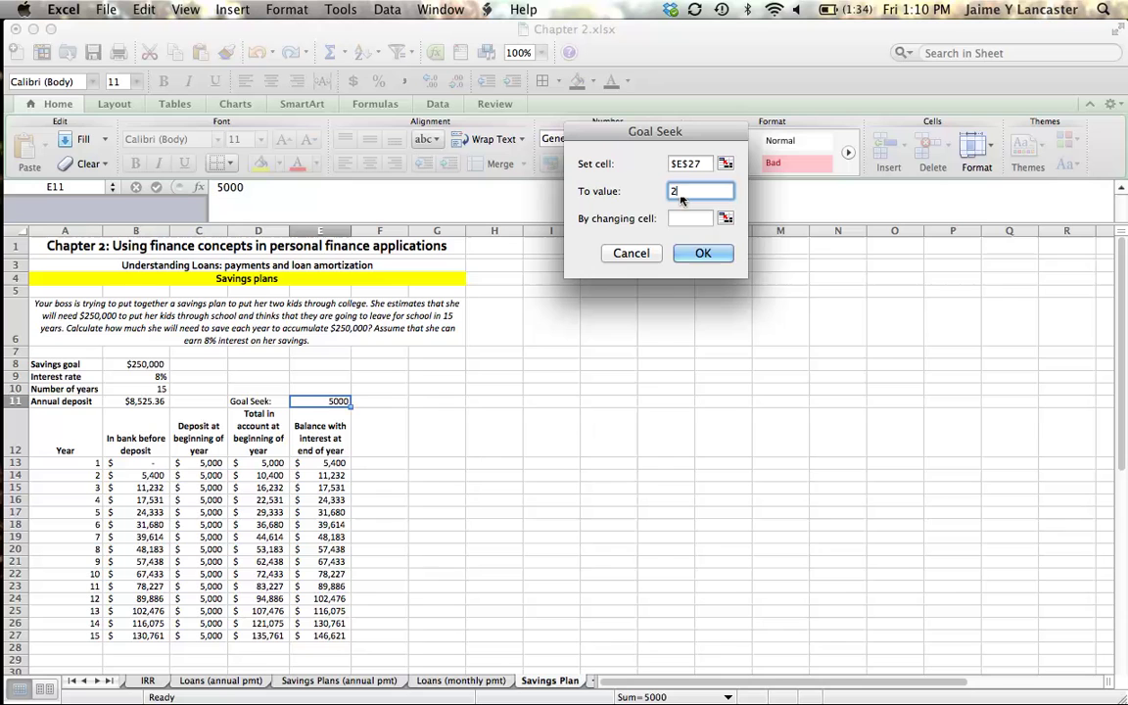
{"action": "type", "text": "50000"}
{"action": "left_click", "coordinate": [679, 218]}
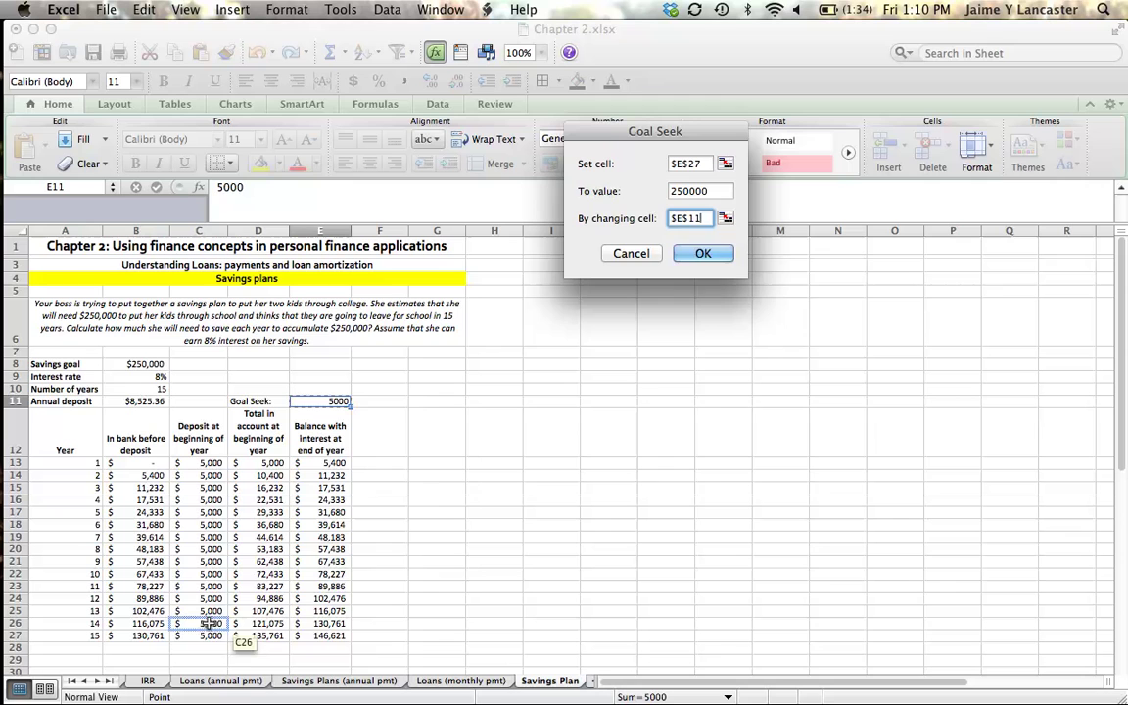
{"action": "key", "text": "Return"}
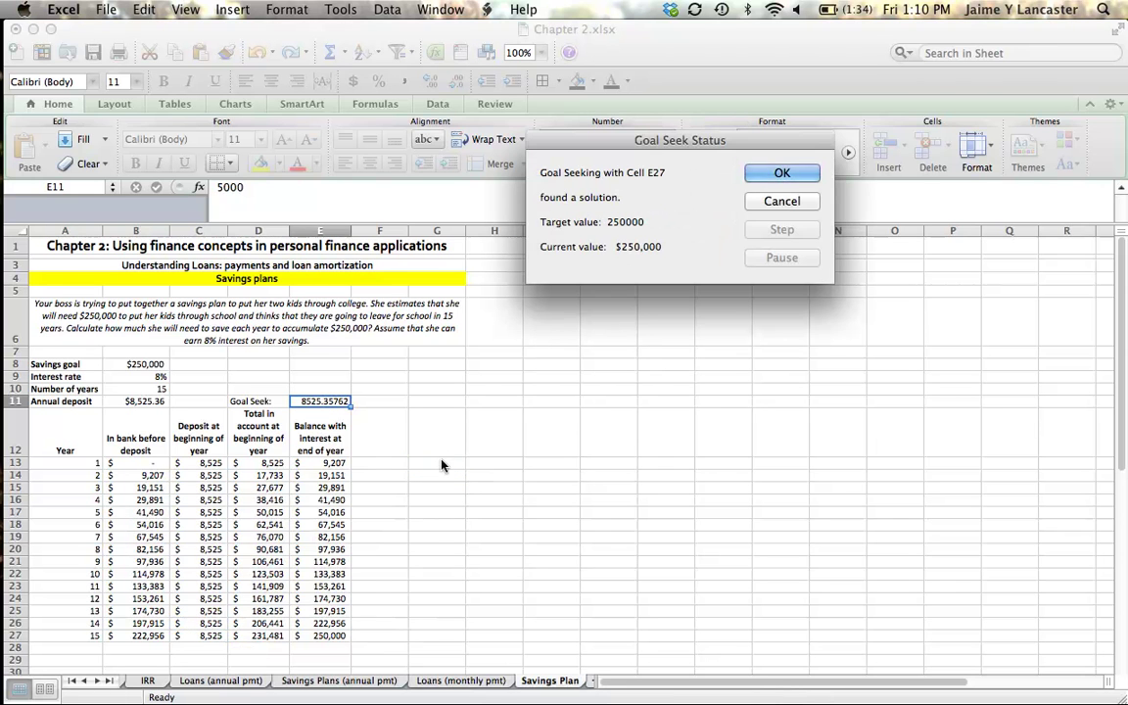
{"action": "left_click", "coordinate": [784, 172]}
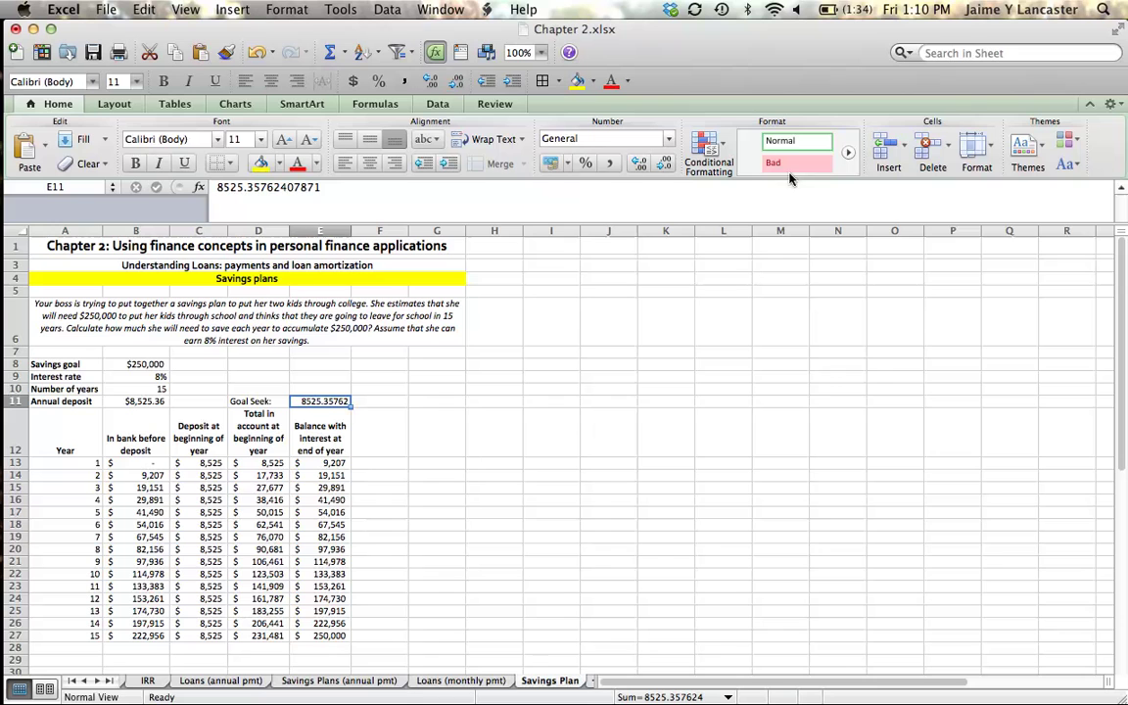
Apply the accounting currency format to the deposit in E11 and check it against the year 15 balance in E27.
{"action": "left_click", "coordinate": [552, 167]}
{"action": "left_click", "coordinate": [444, 462]}
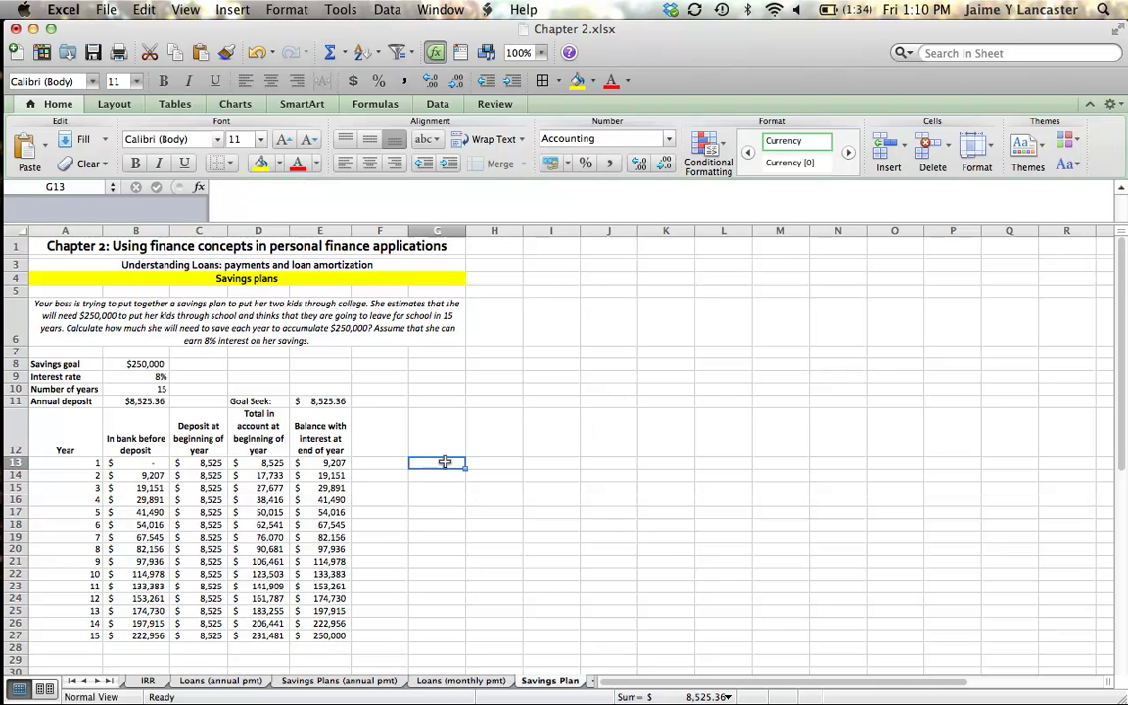
{"action": "left_click", "coordinate": [313, 636]}
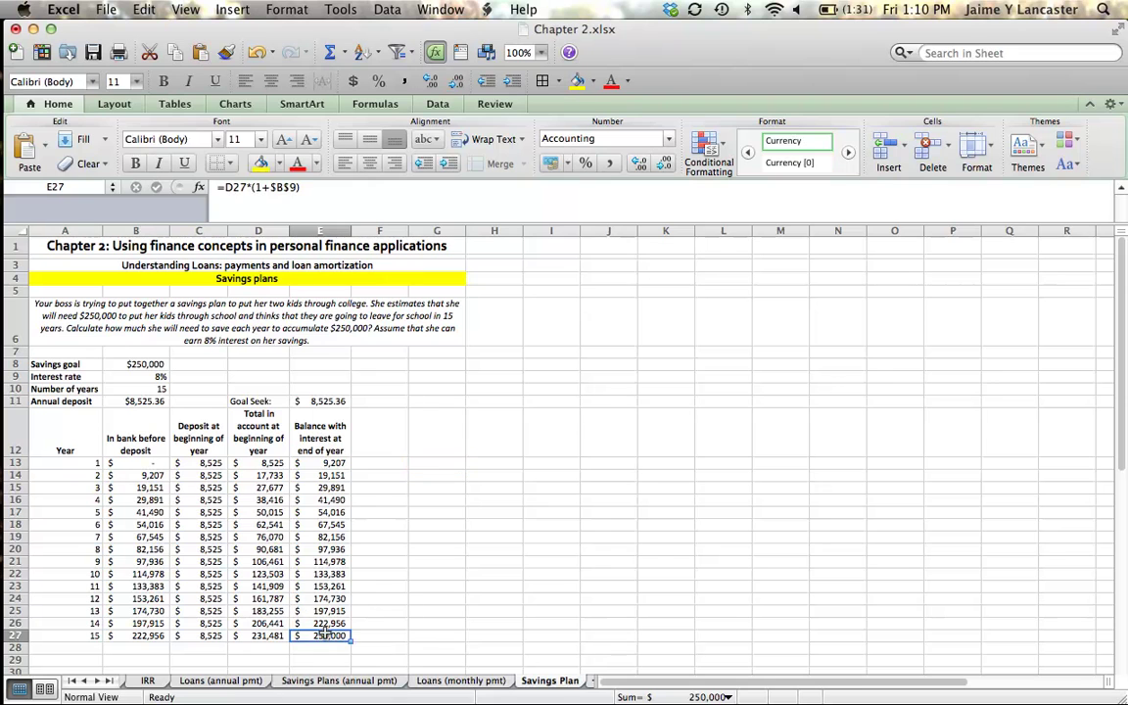
{"action": "left_click", "coordinate": [320, 402]}
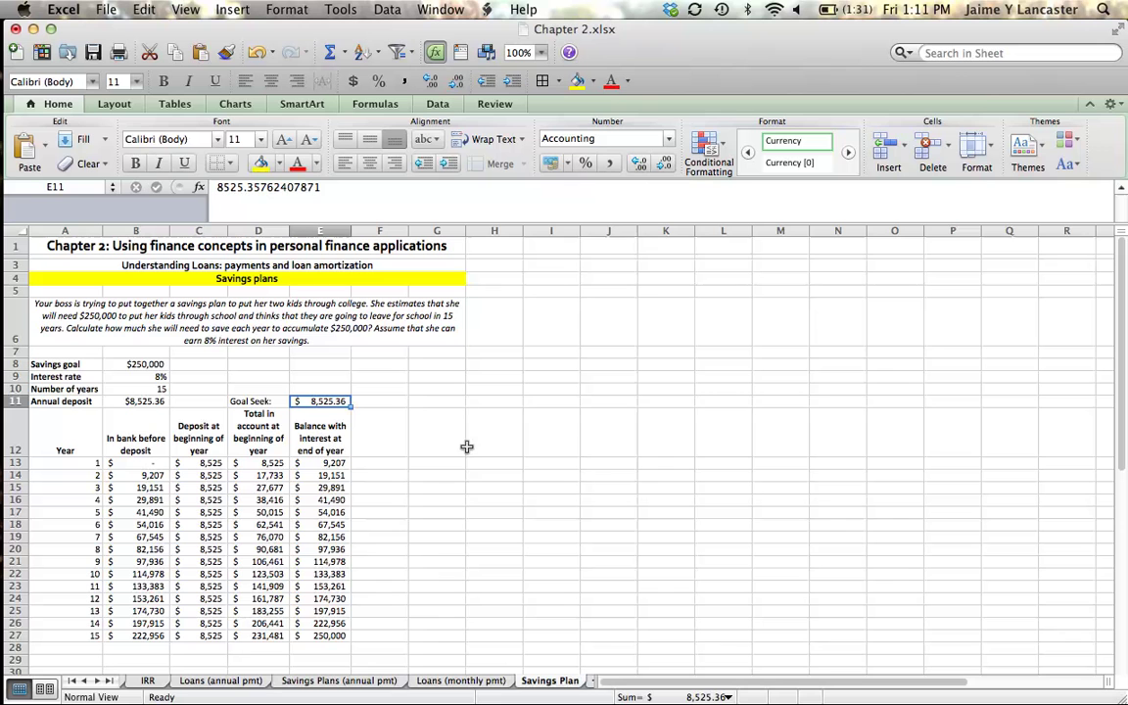
Make the Goal Seek: label in D11 bold.
{"action": "left_click", "coordinate": [250, 404]}
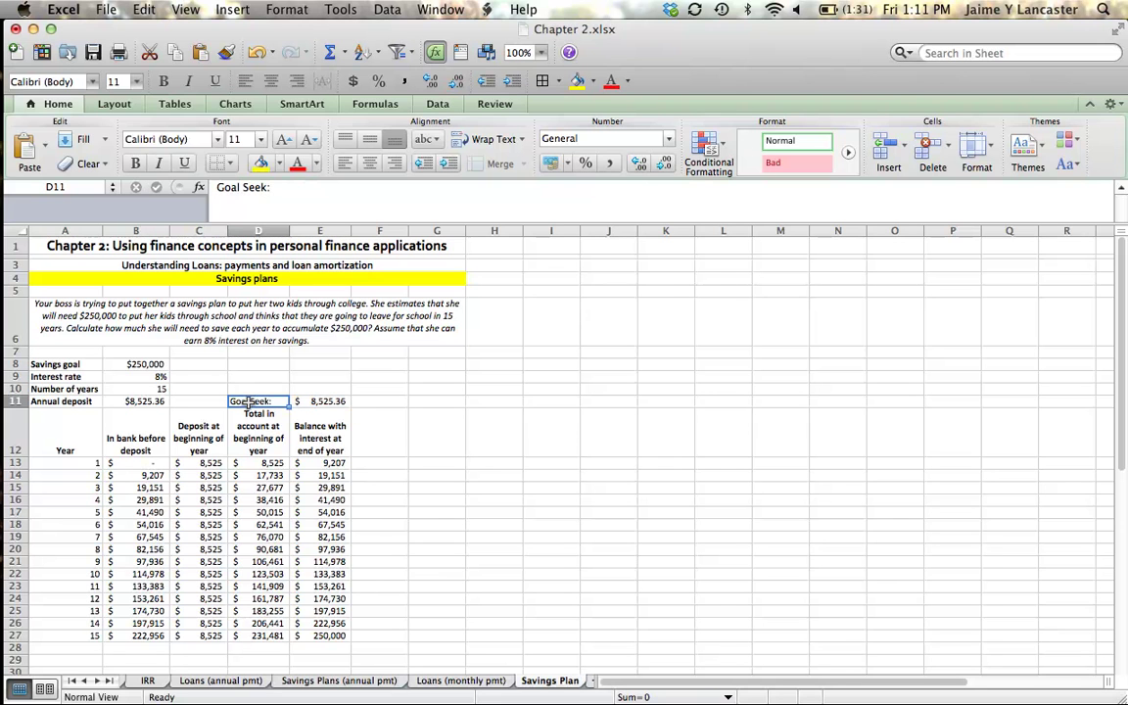
{"action": "key", "text": "super+b"}
{"action": "mouse_move", "coordinate": [4, 446]}
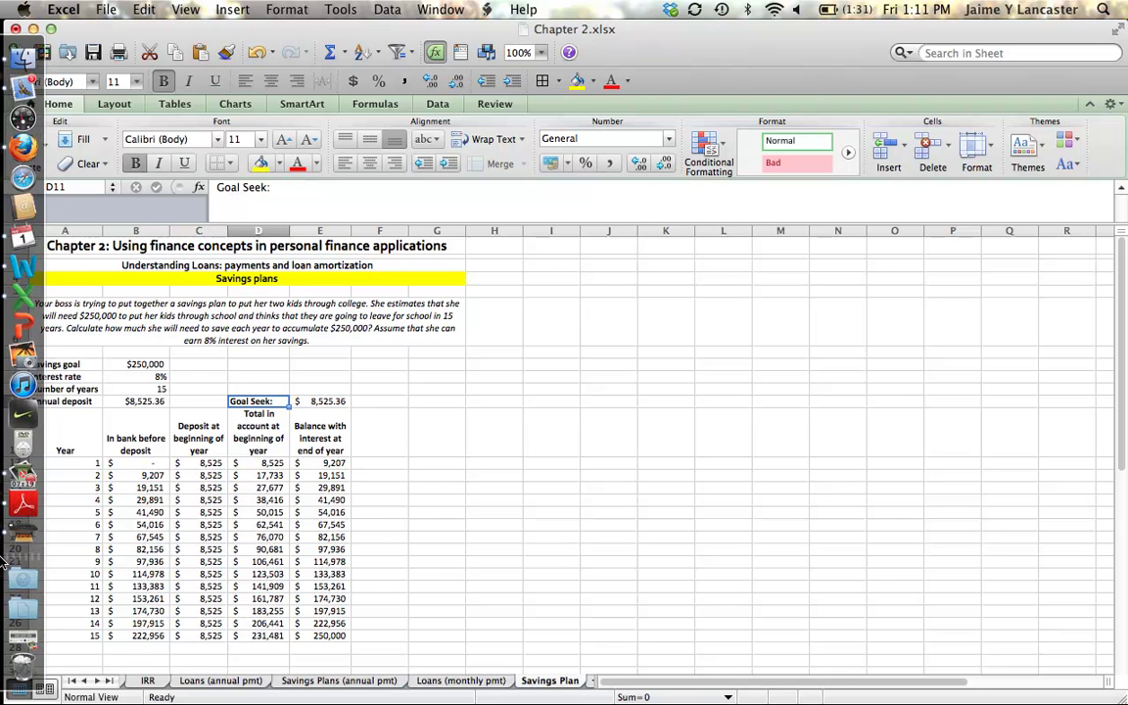